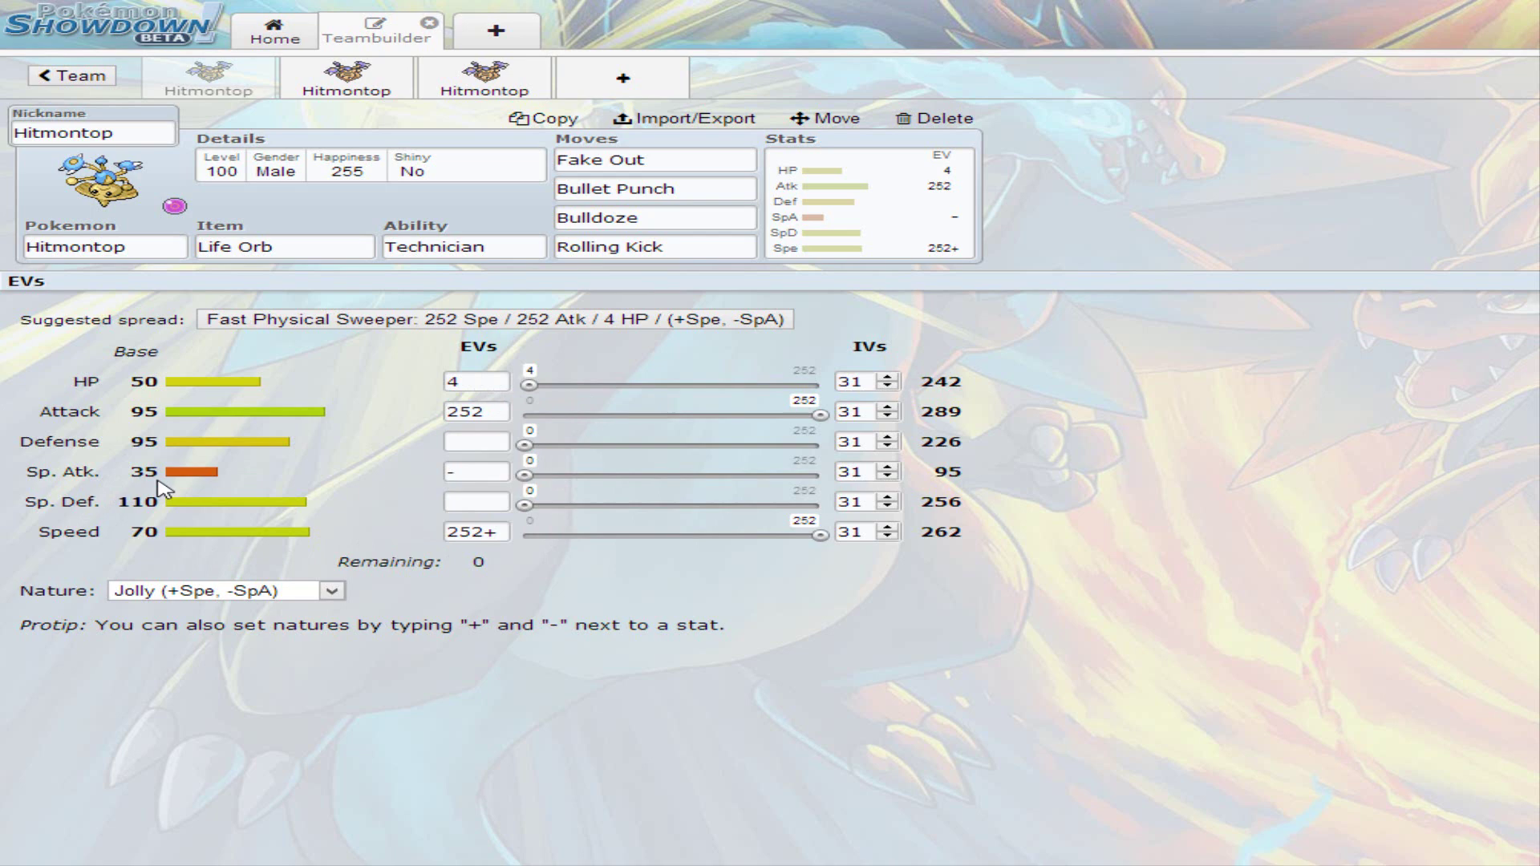
- Review the first Hitmontop's item, ability, EV spread and available natures
{"action": "left_click", "coordinate": [311, 249]}
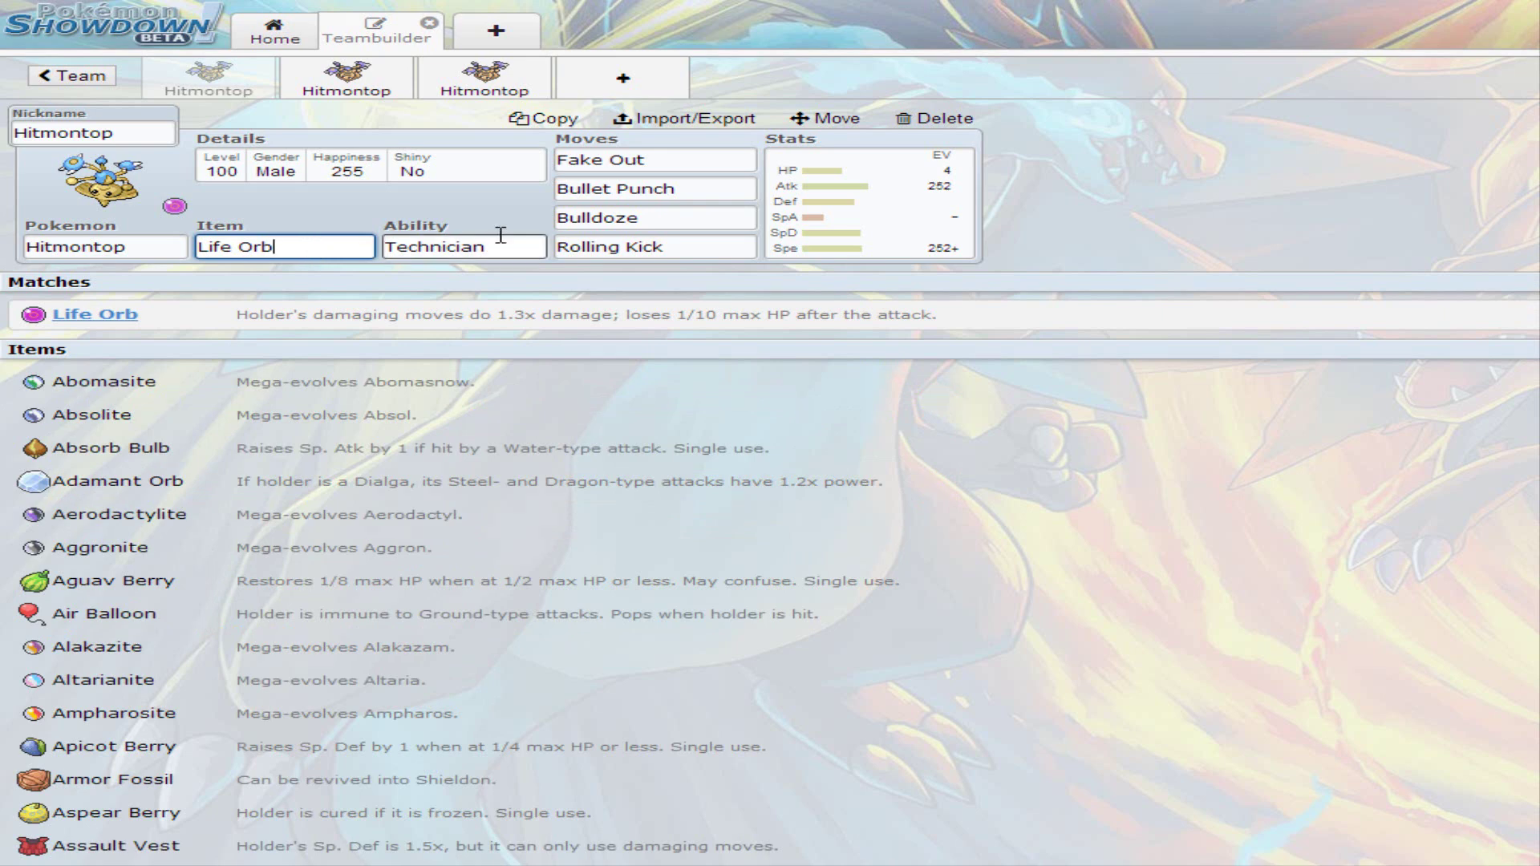
{"action": "key", "text": "Tab"}
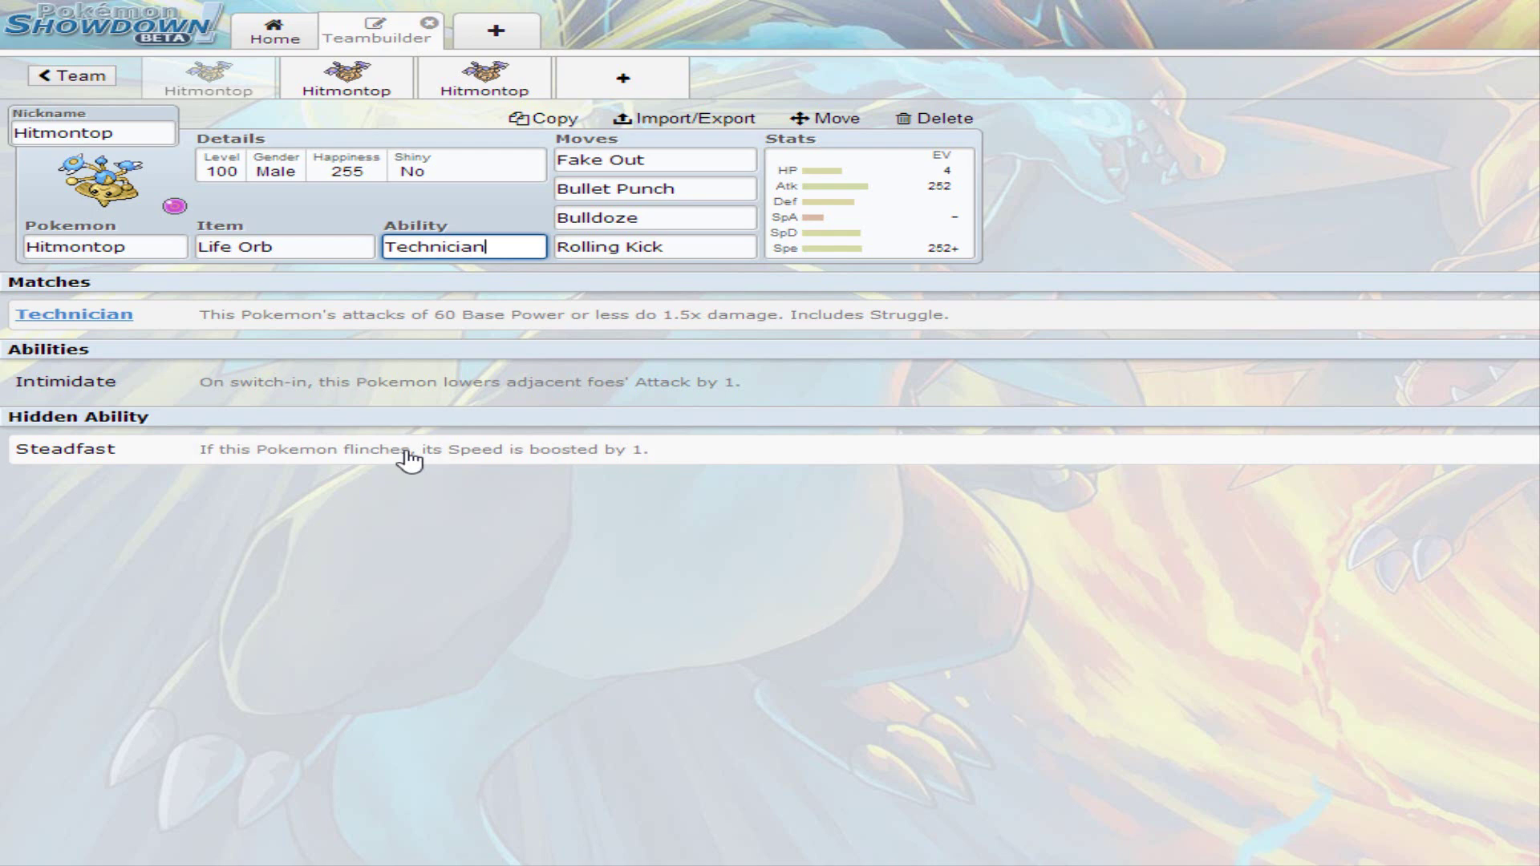
{"action": "left_click", "coordinate": [829, 224]}
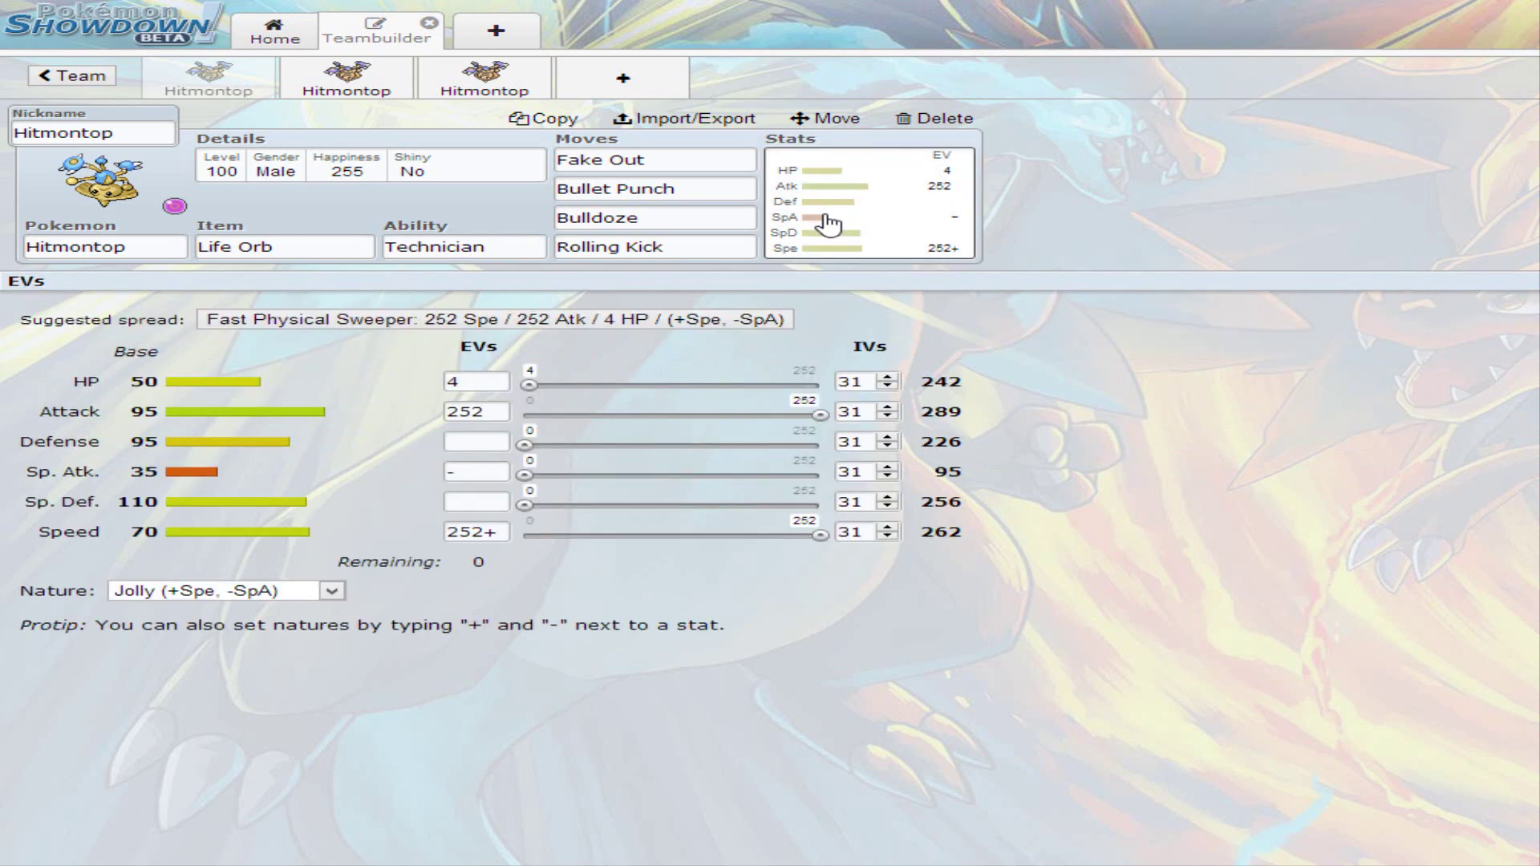
{"action": "left_click", "coordinate": [252, 598]}
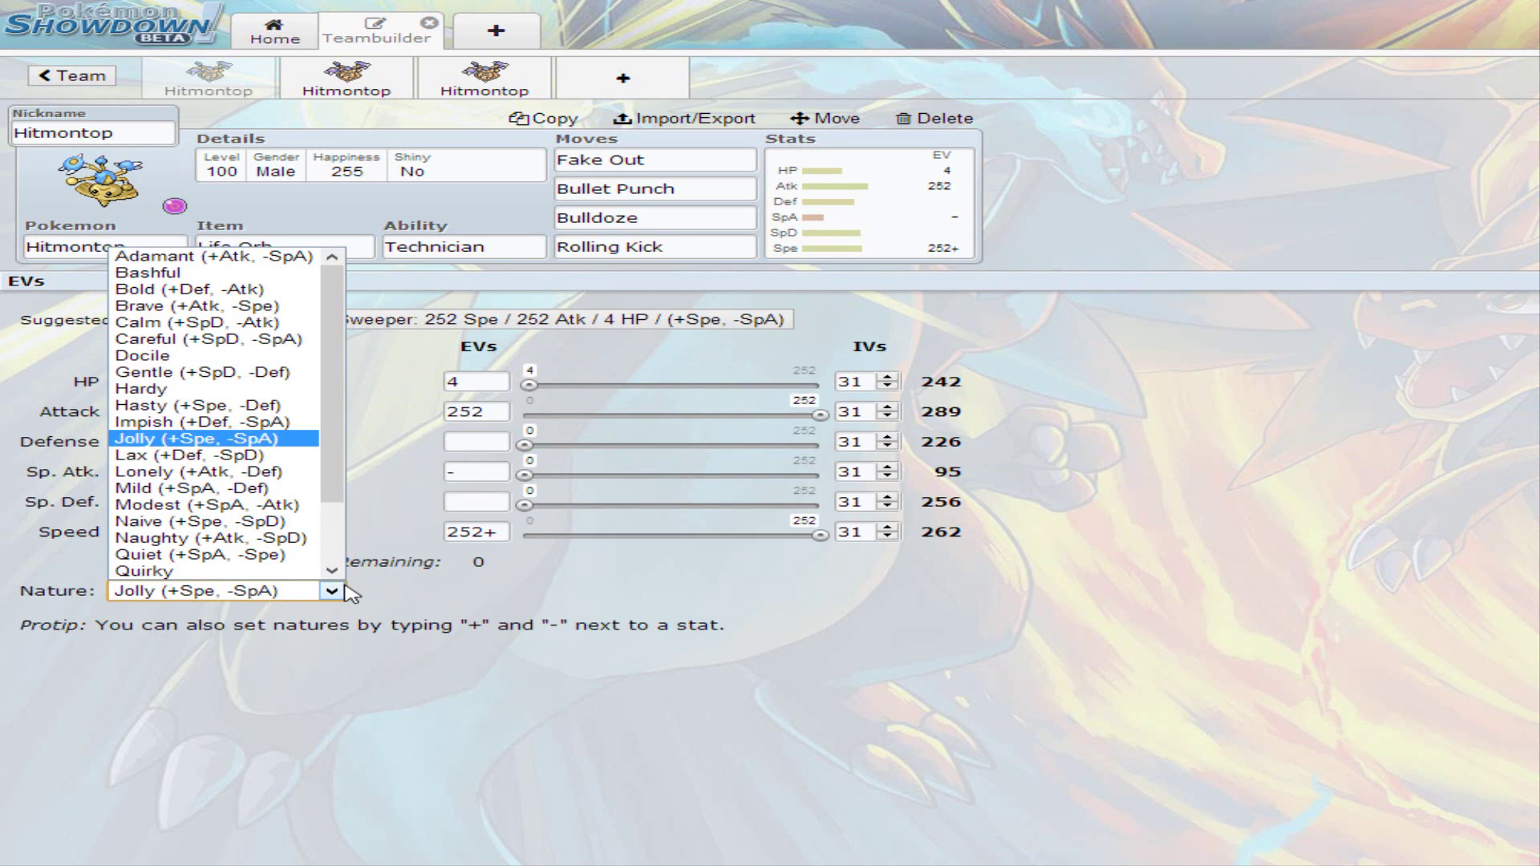
{"action": "left_click", "coordinate": [265, 600]}
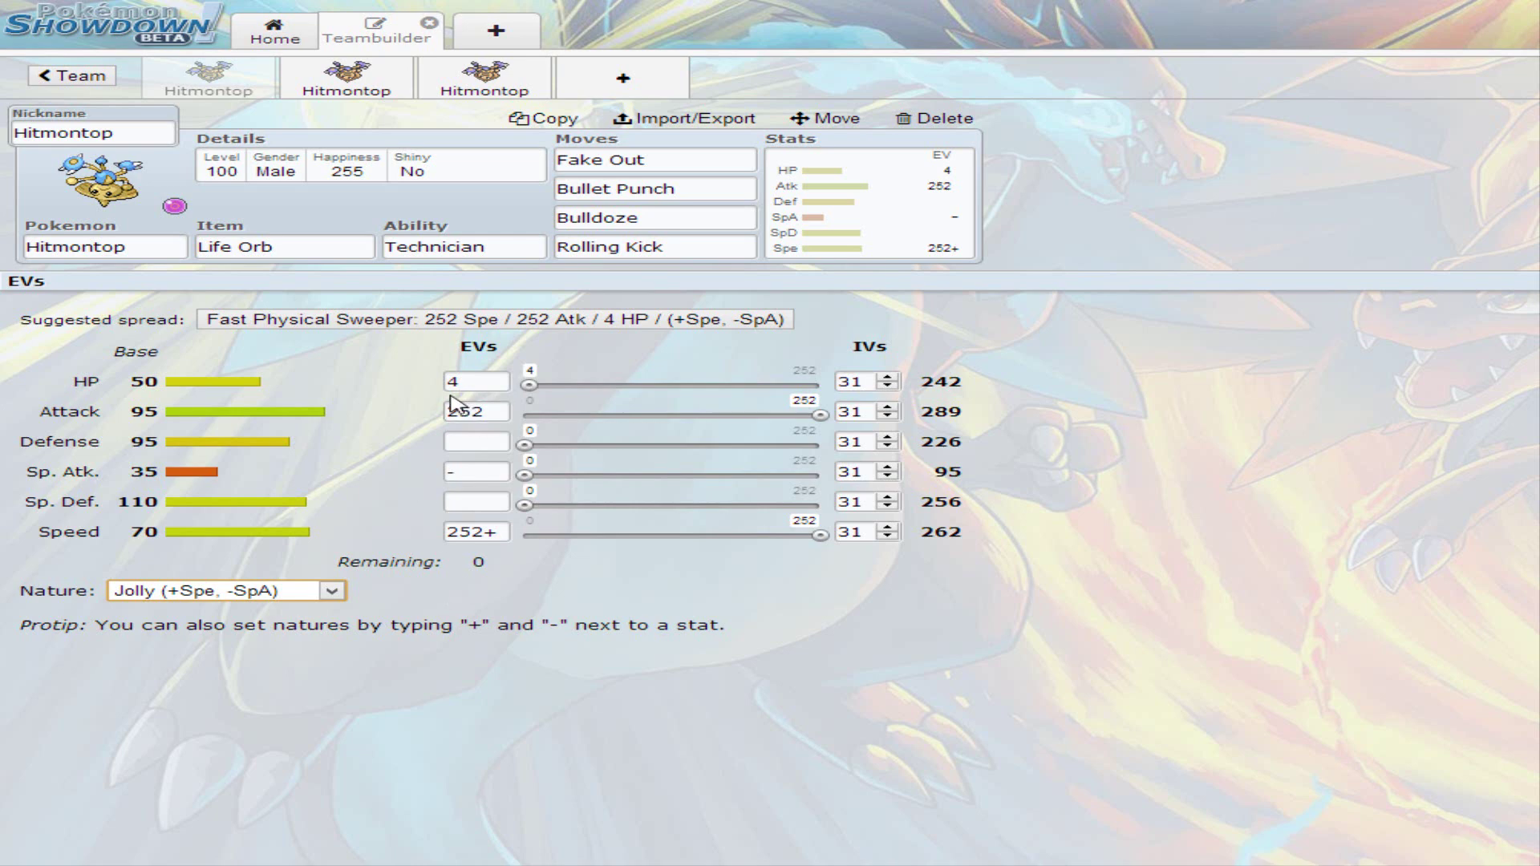
- Check the move details of Fake Out, Bullet Punch and Bulldoze on the first Hitmontop
{"action": "left_click", "coordinate": [666, 167]}
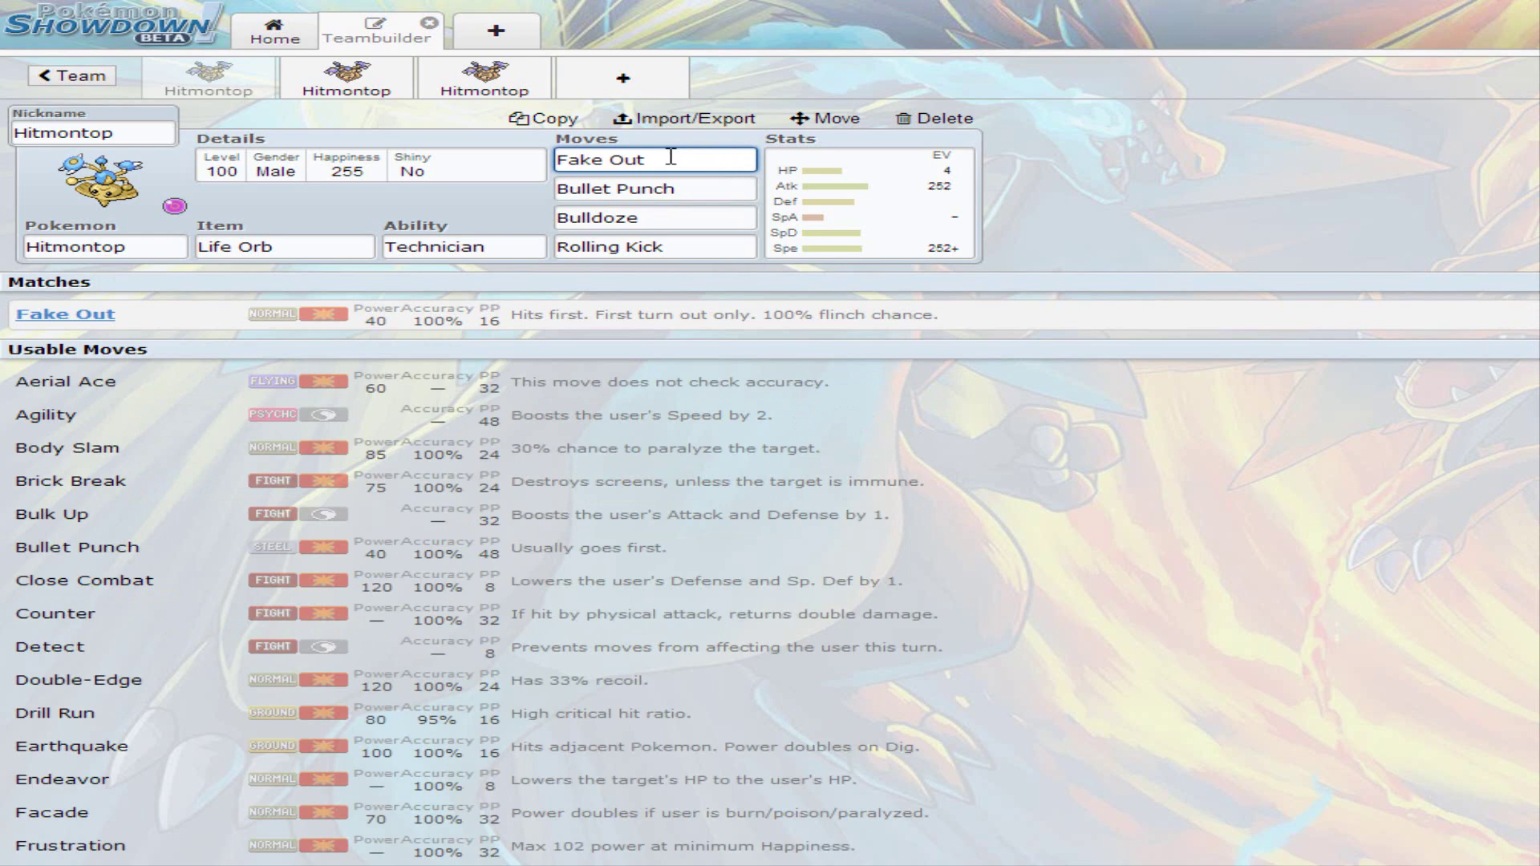
{"action": "left_click", "coordinate": [695, 190]}
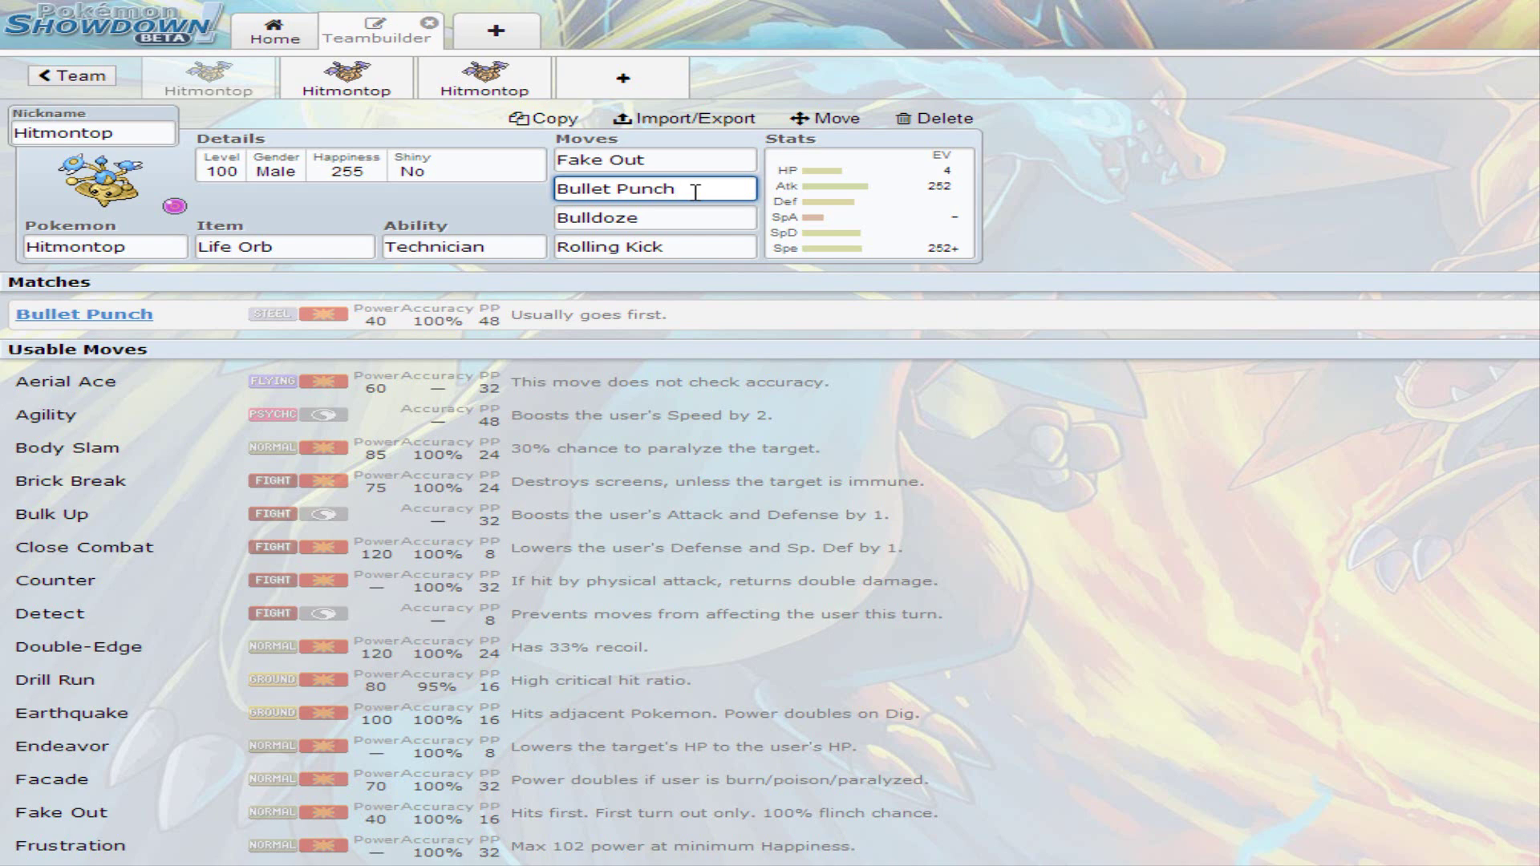
{"action": "left_click", "coordinate": [696, 220]}
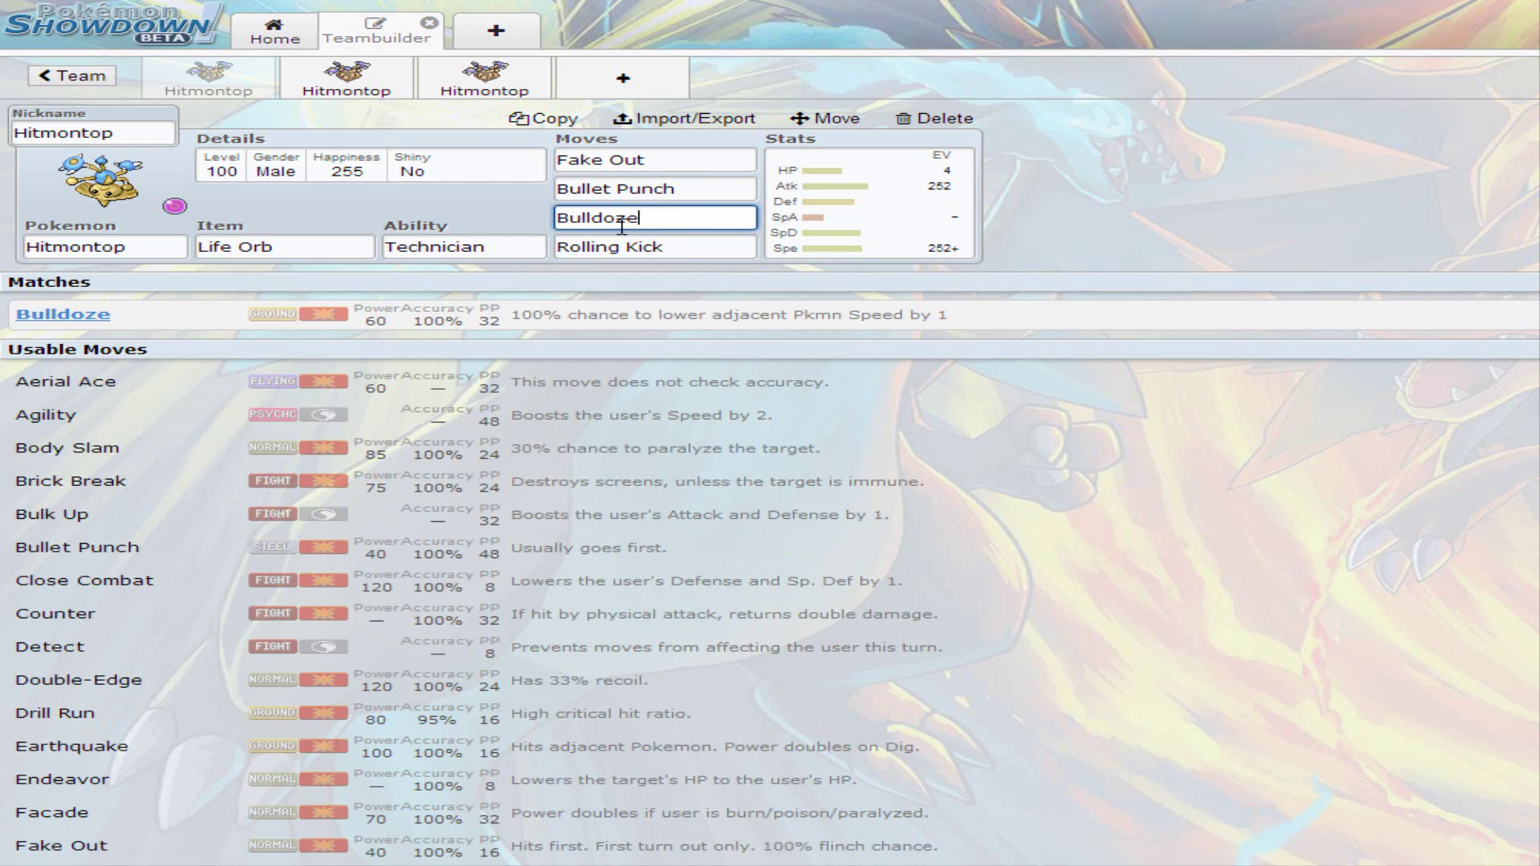
- Clear Rolling Kick from the first Hitmontop's fourth move slot and search for "mach" and "aer" as alternatives
{"action": "left_click", "coordinate": [659, 244]}
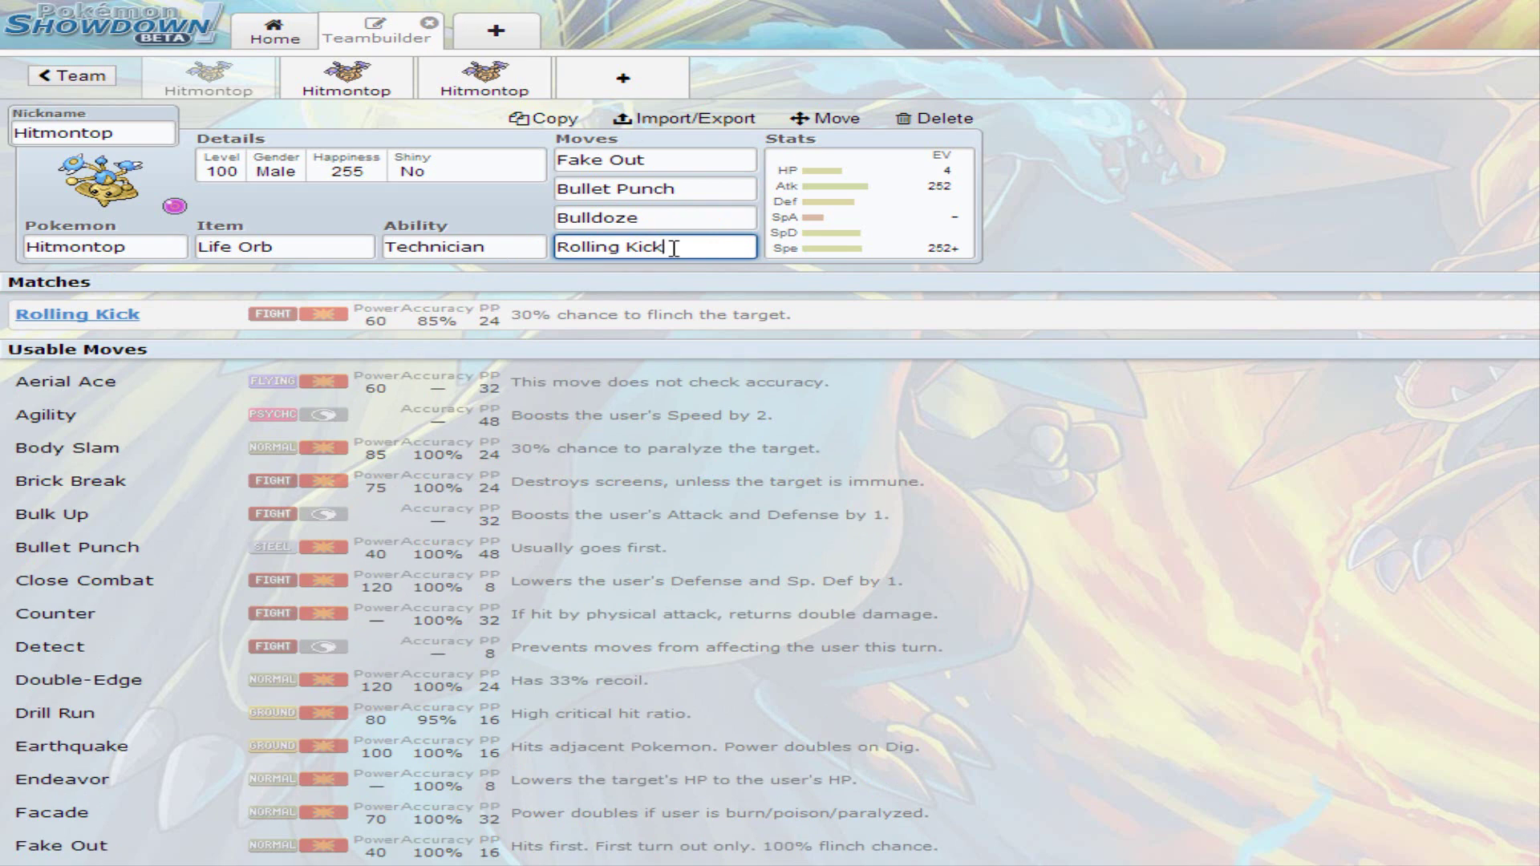
{"action": "key", "text": "BackSpace"}
{"action": "key", "text": "BackSpace"}
{"action": "key", "text": "BackSpace"}
{"action": "key", "text": "BackSpace"}
{"action": "key", "text": "BackSpace"}
{"action": "key", "text": "BackSpace"}
{"action": "key", "text": "BackSpace"}
{"action": "key", "text": "BackSpace"}
{"action": "key", "text": "BackSpace"}
{"action": "key", "text": "BackSpace"}
{"action": "key", "text": "BackSpace"}
{"action": "key", "text": "BackSpace"}
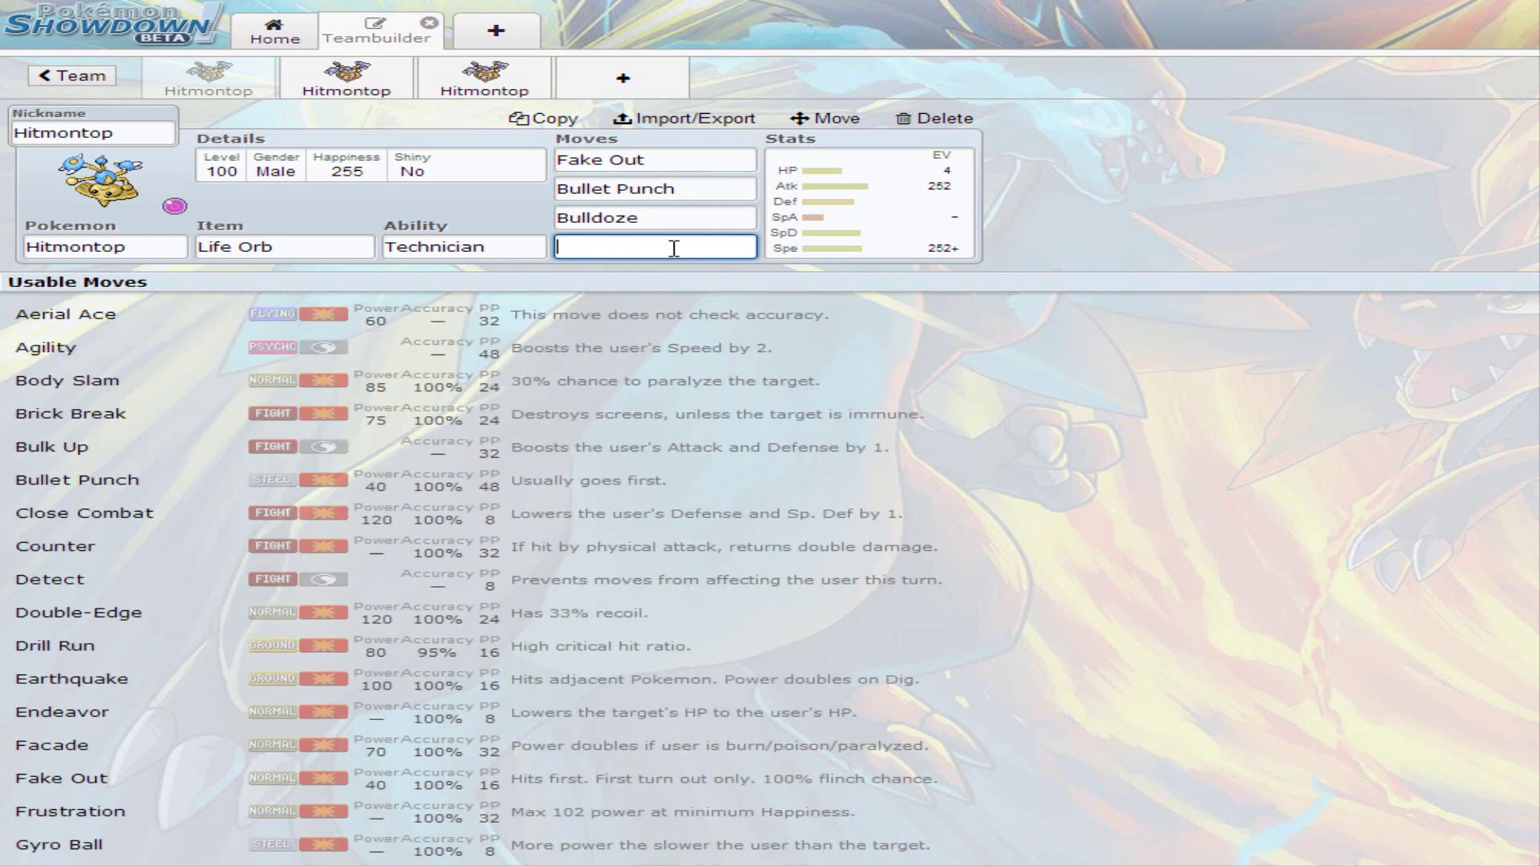
{"action": "type", "text": "mach"}
{"action": "key", "text": "BackSpace"}
{"action": "key", "text": "BackSpace"}
{"action": "key", "text": "BackSpace"}
{"action": "key", "text": "BackSpace"}
{"action": "type", "text": "aer"}
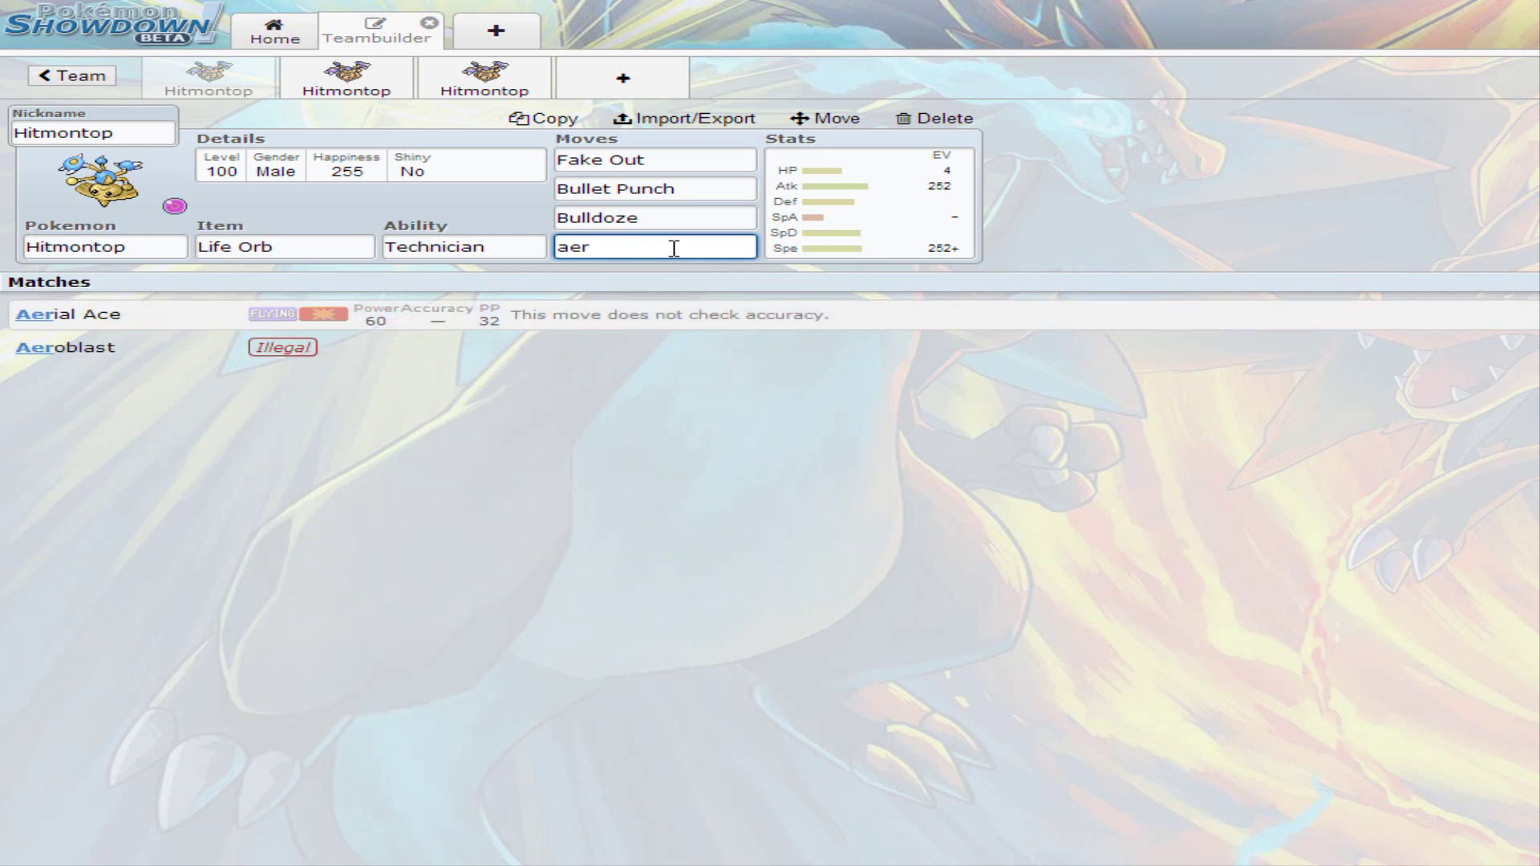
- Clear the search text and set the first Hitmontop's fourth move to Rolling Kick
{"action": "key", "text": "BackSpace"}
{"action": "key", "text": "BackSpace"}
{"action": "key", "text": "BackSpace"}
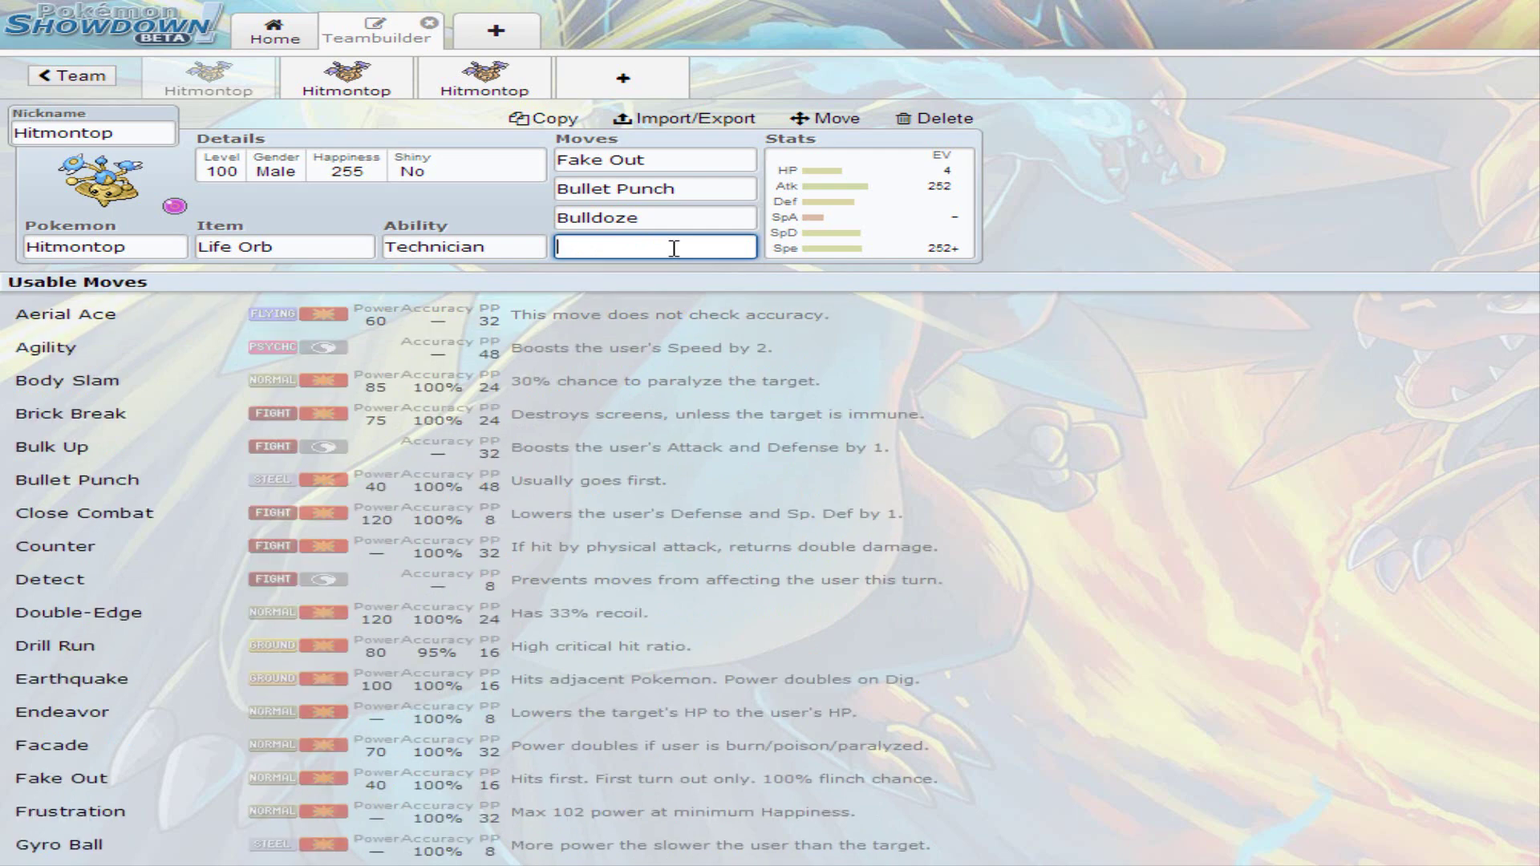
{"action": "type", "text": "rolling"}
{"action": "key", "text": "Return"}
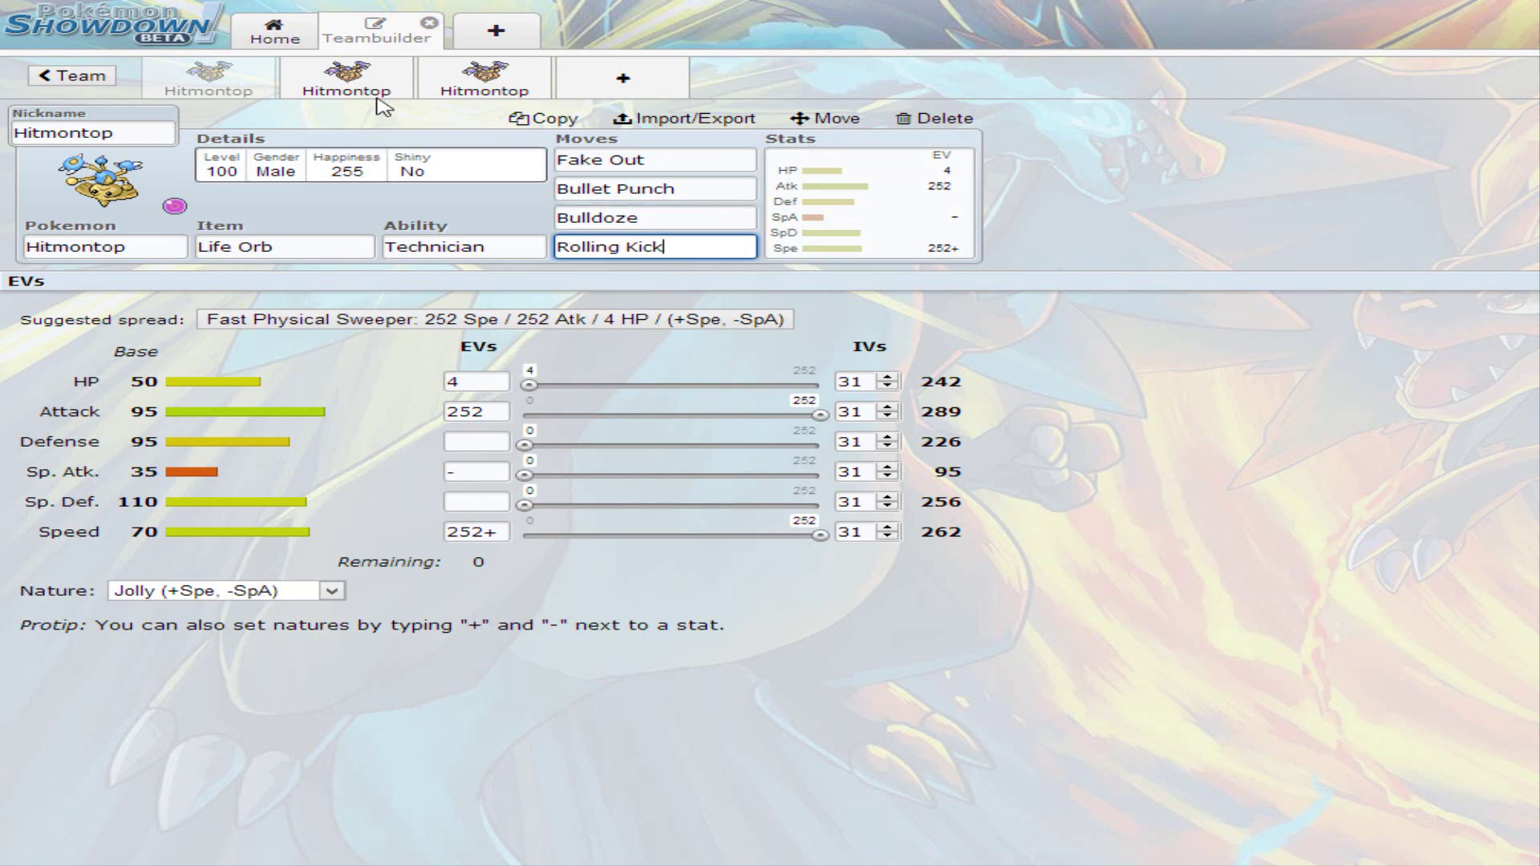
- Open the second Hitmontop set and check the details of Fake Out, Close Combat and Bullet Punch
{"action": "left_click", "coordinate": [341, 81]}
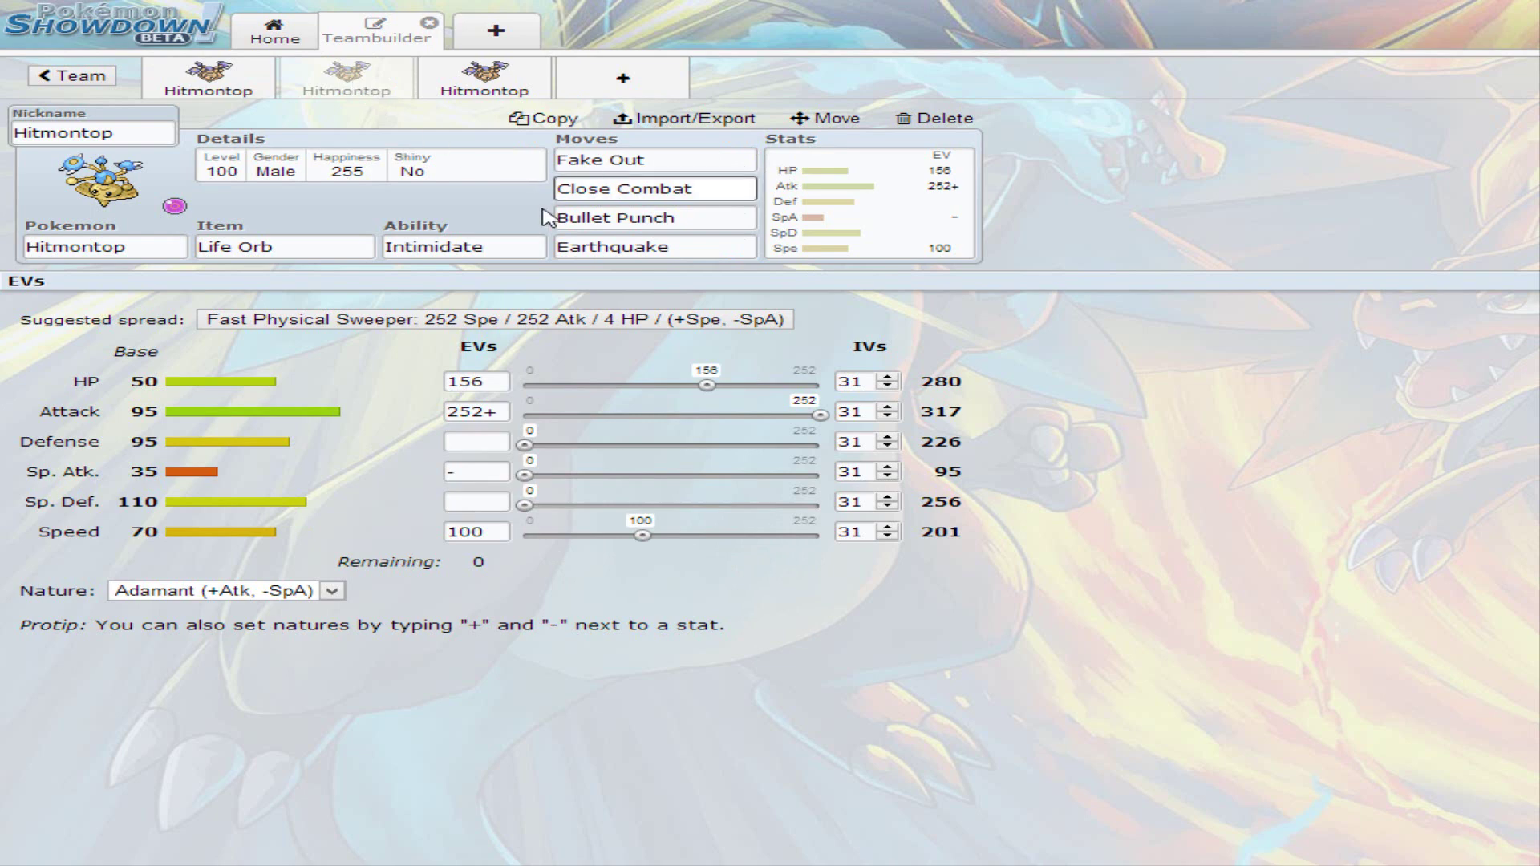
{"action": "left_click", "coordinate": [445, 280]}
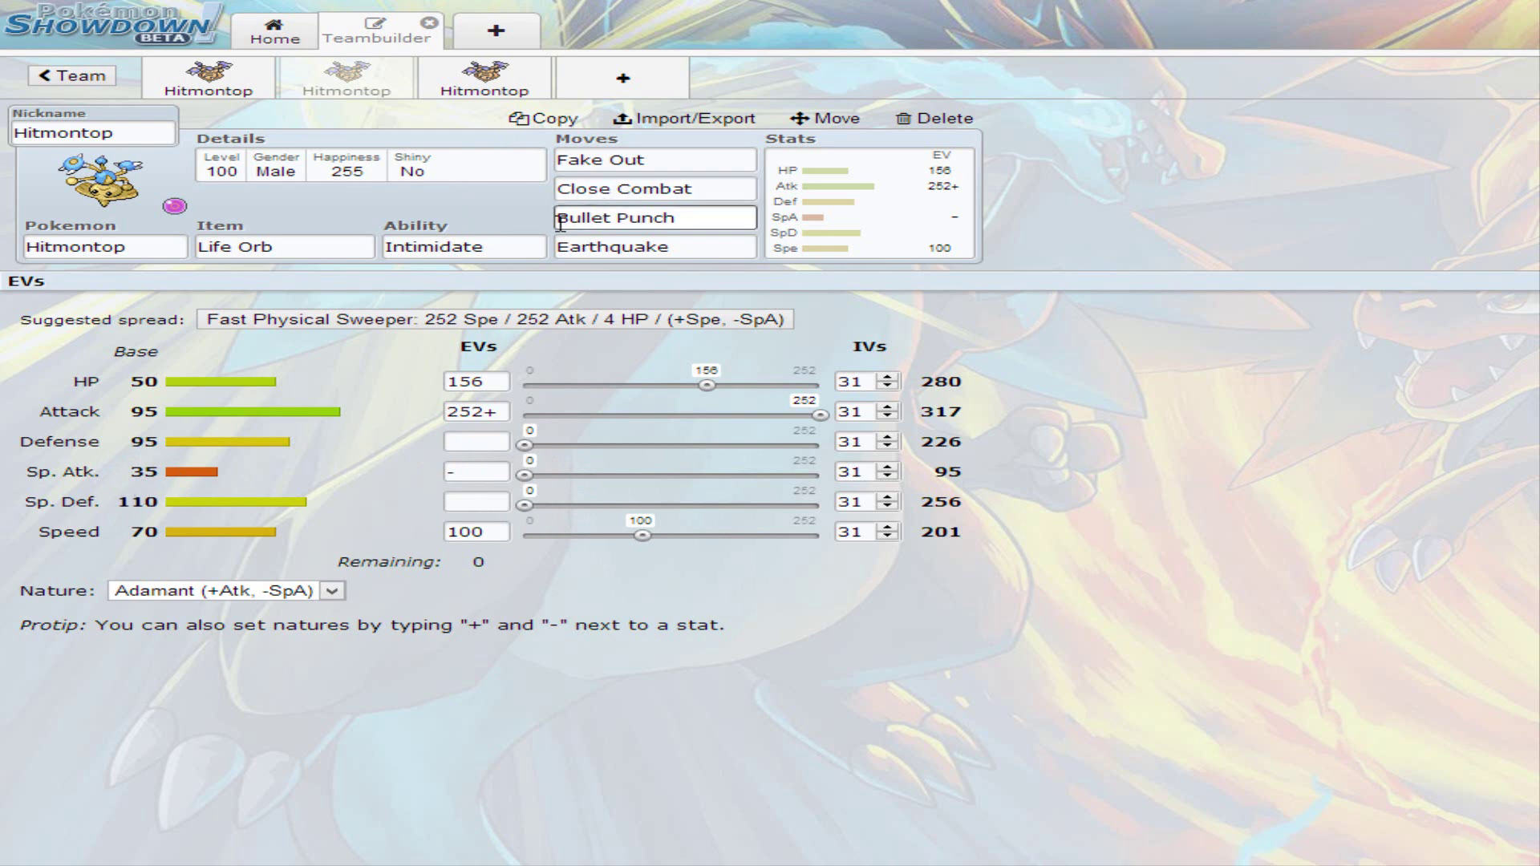
{"action": "left_click", "coordinate": [694, 161]}
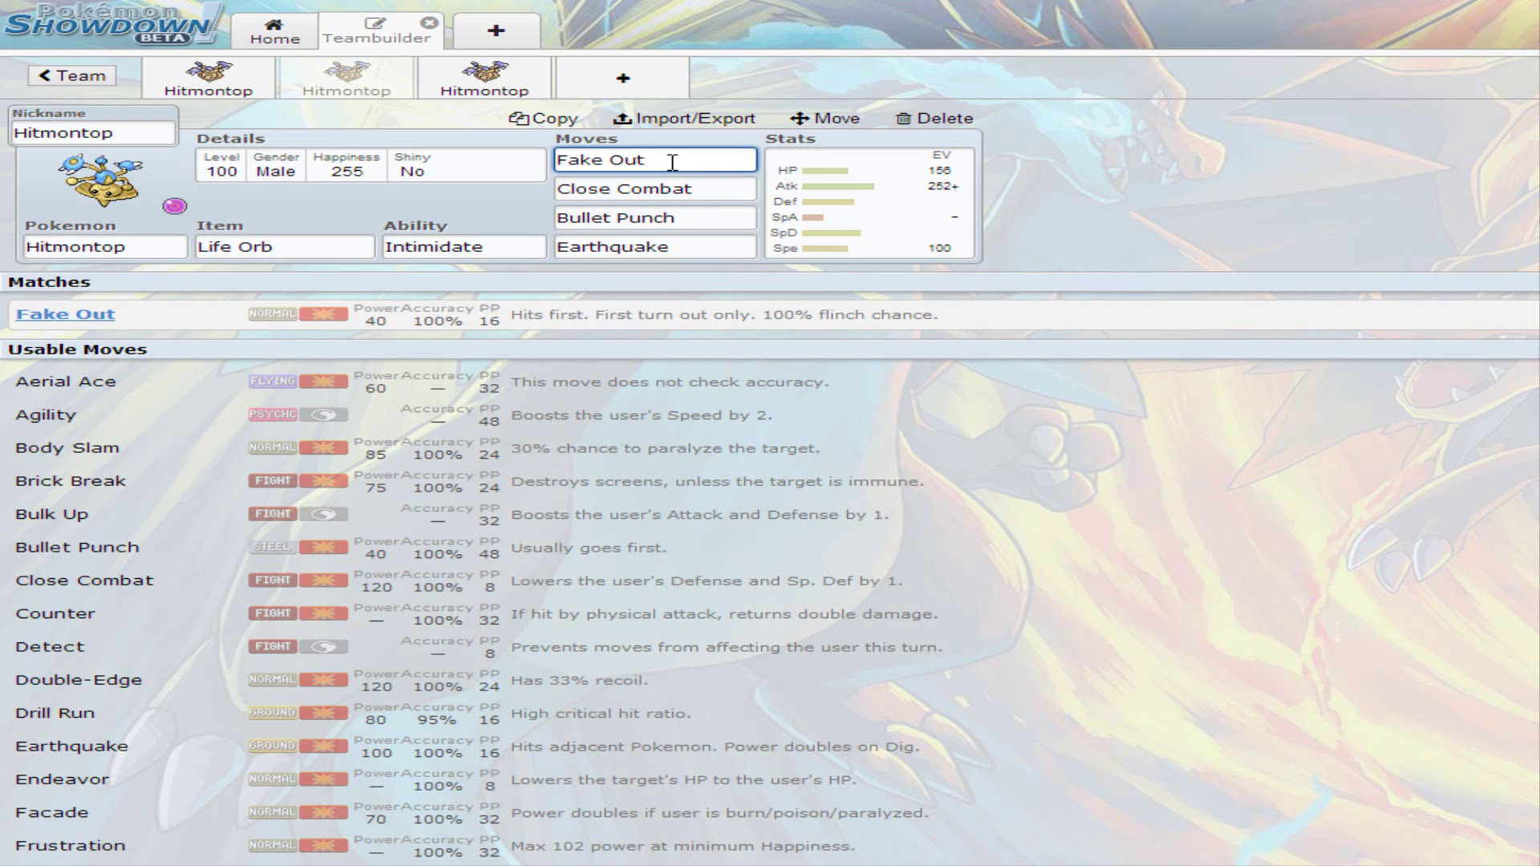
{"action": "left_click", "coordinate": [723, 190]}
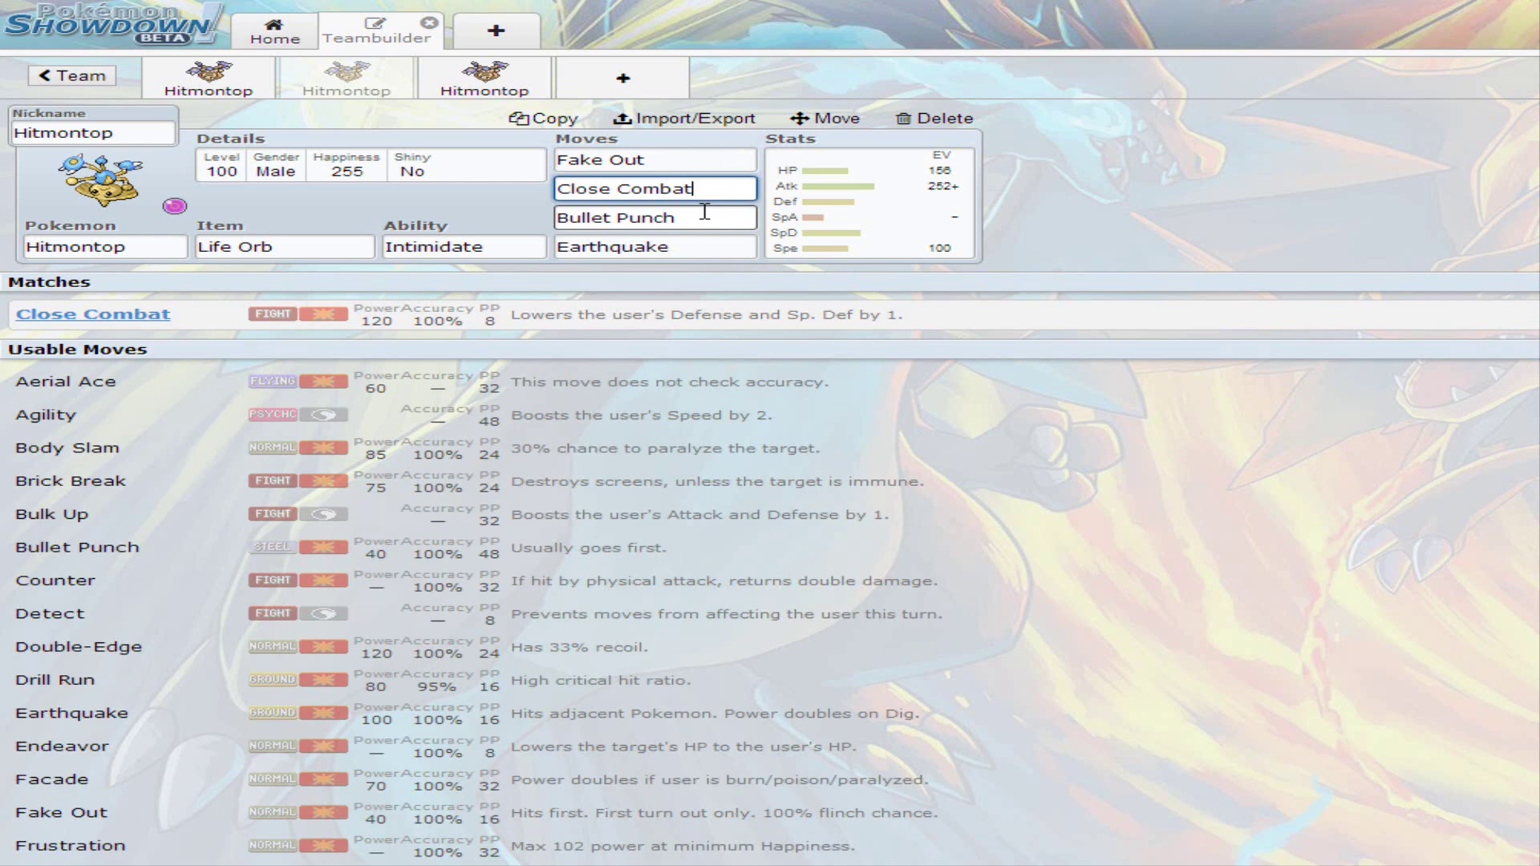
{"action": "left_click", "coordinate": [704, 220]}
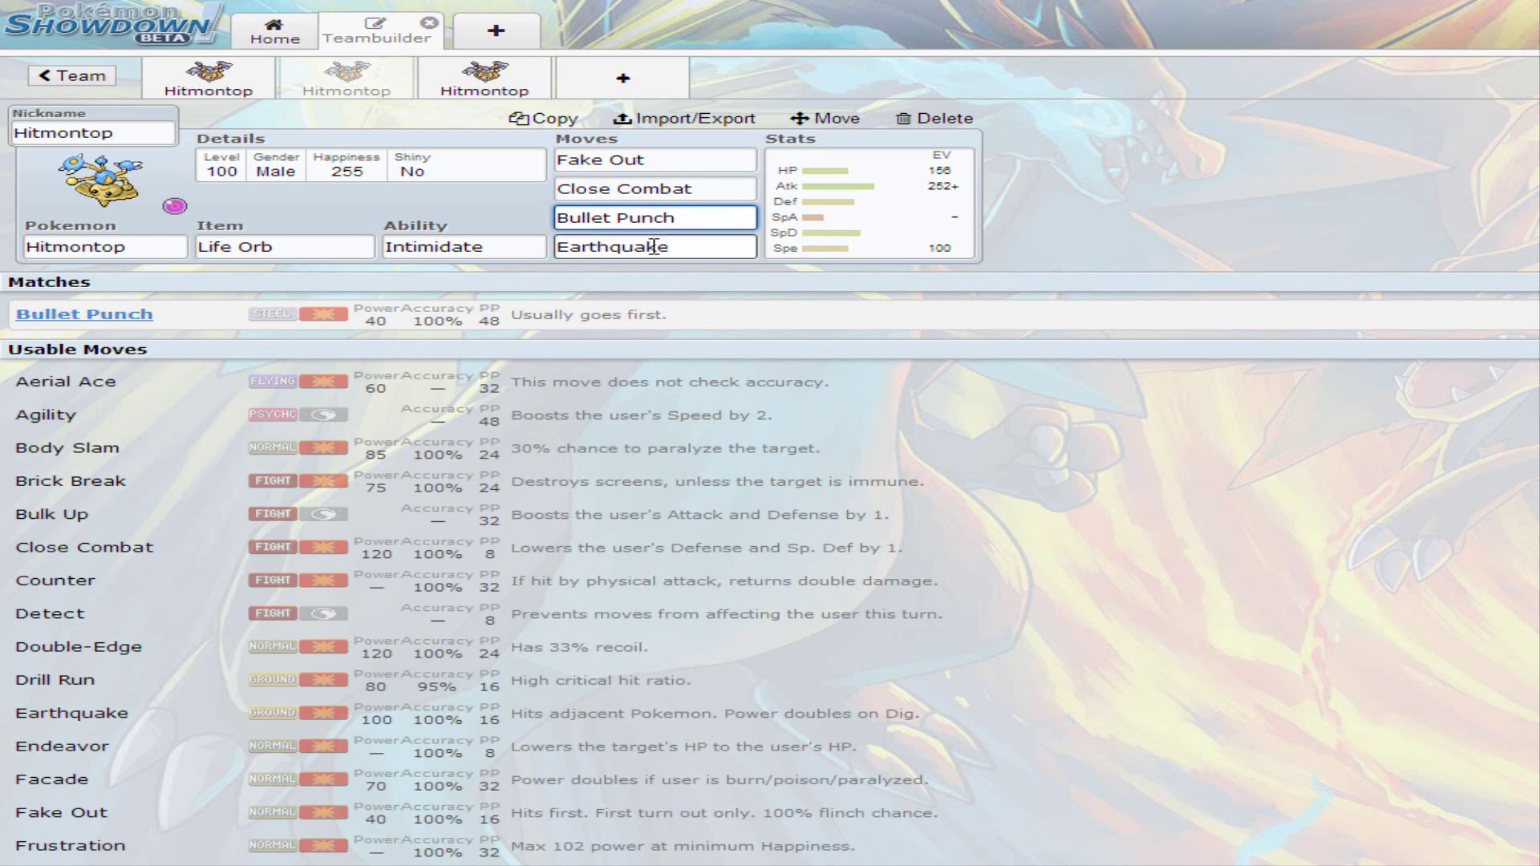
- Clear Earthquake from the second Hitmontop's fourth move slot and search for "stone" as a replacement
{"action": "left_click", "coordinate": [699, 243]}
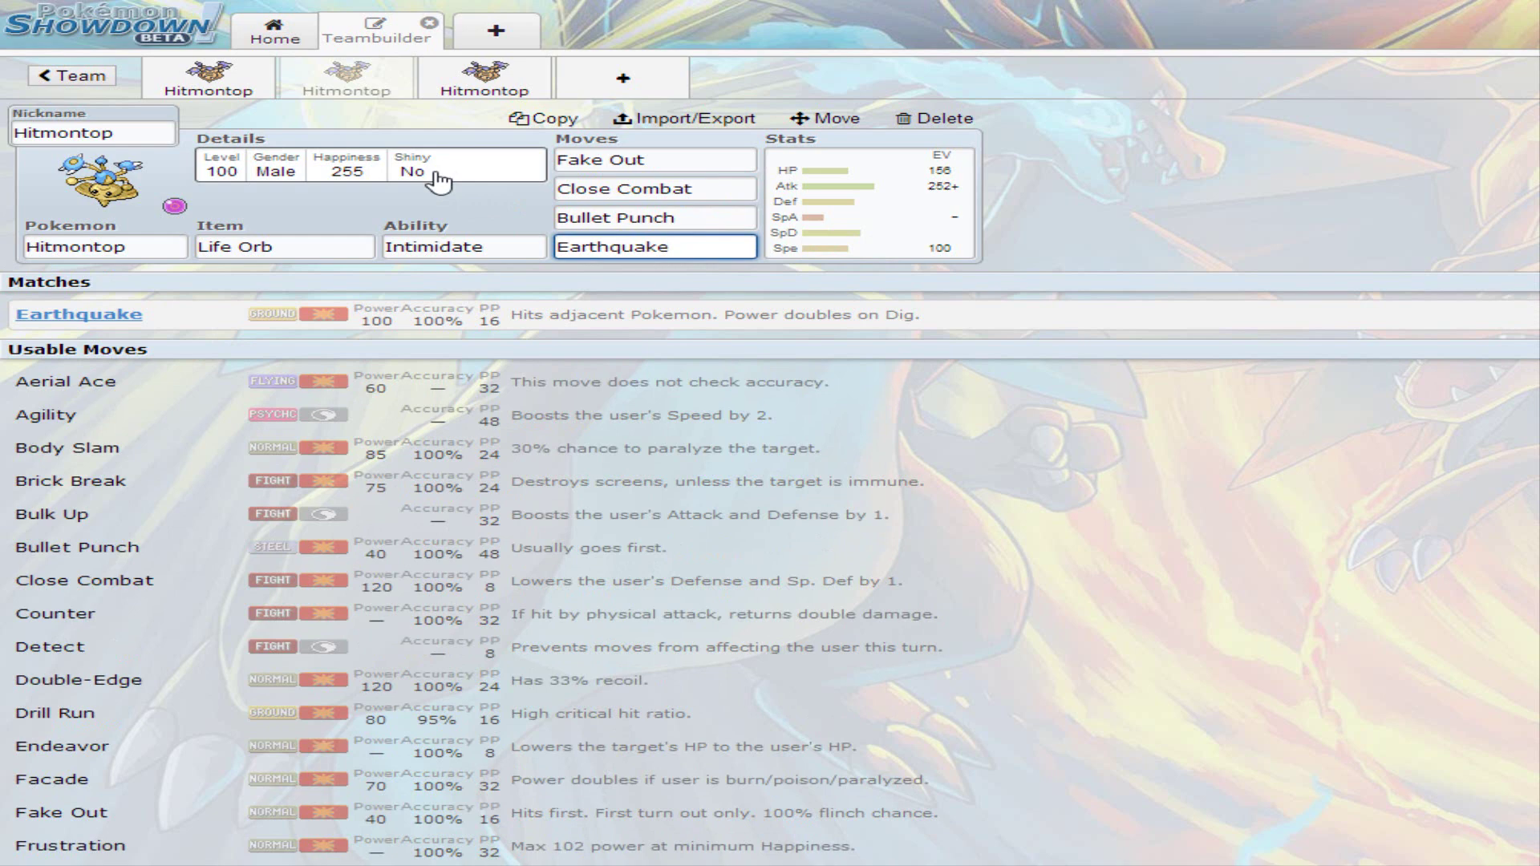
{"action": "key", "text": "BackSpace"}
{"action": "key", "text": "BackSpace"}
{"action": "key", "text": "BackSpace"}
{"action": "key", "text": "BackSpace"}
{"action": "key", "text": "BackSpace"}
{"action": "key", "text": "BackSpace"}
{"action": "key", "text": "BackSpace"}
{"action": "key", "text": "BackSpace"}
{"action": "key", "text": "BackSpace"}
{"action": "key", "text": "BackSpace"}
{"action": "type", "text": "s"}
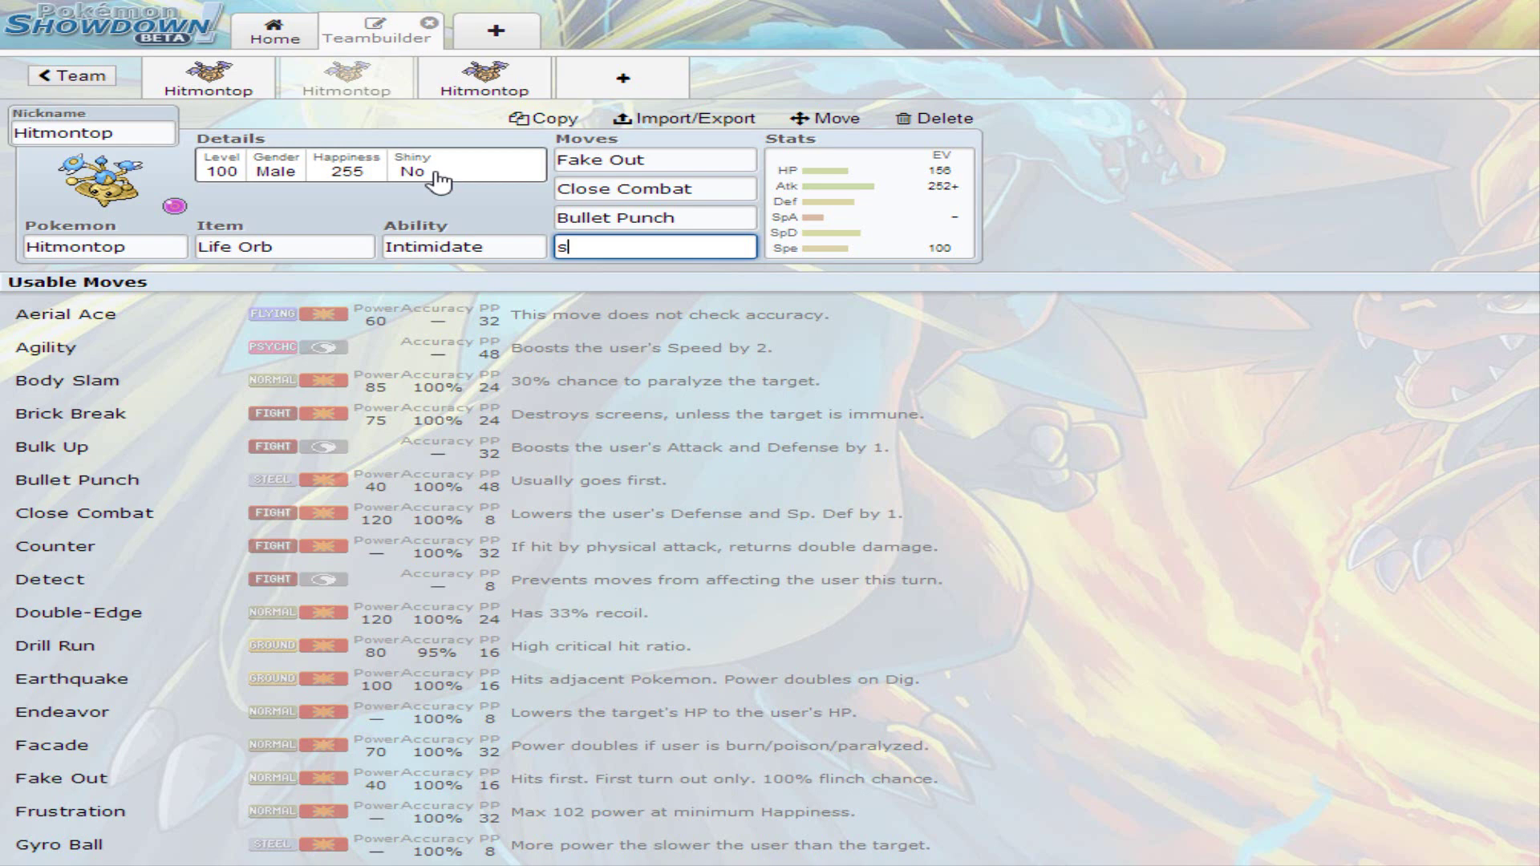
{"action": "type", "text": "tone"}
{"action": "key", "text": "BackSpace"}
{"action": "key", "text": "BackSpace"}
{"action": "key", "text": "BackSpace"}
{"action": "key", "text": "BackSpace"}
{"action": "key", "text": "BackSpace"}
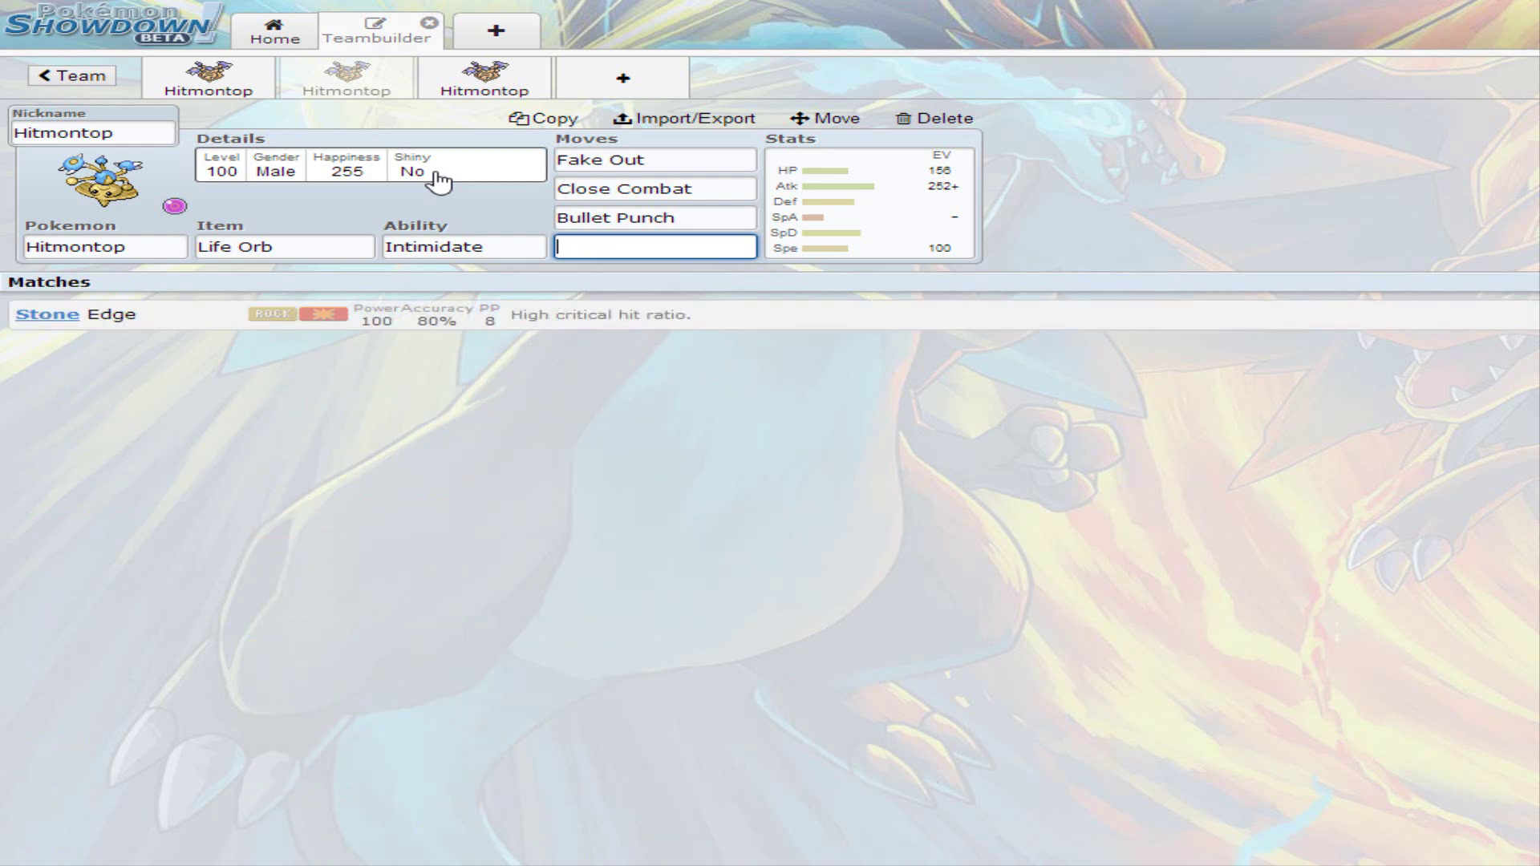
- Search the second Hitmontop's fourth move slot for "rock", "thief" and "purs" as alternative moves
{"action": "type", "text": "rock"}
{"action": "key", "text": "BackSpace"}
{"action": "key", "text": "BackSpace"}
{"action": "key", "text": "BackSpace"}
{"action": "key", "text": "BackSpace"}
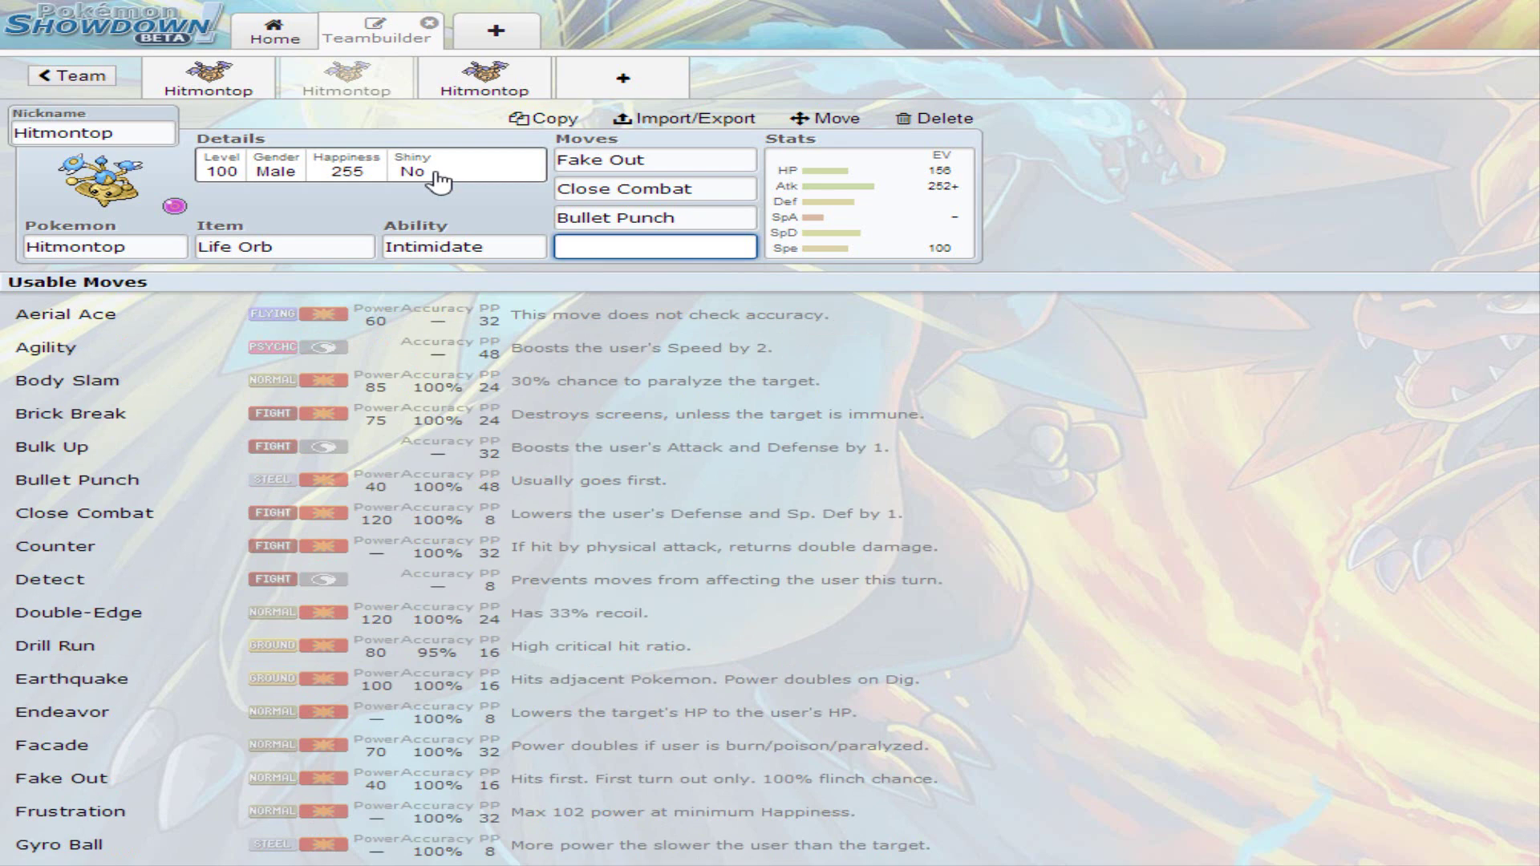
{"action": "type", "text": "thief"}
{"action": "key", "text": "BackSpace"}
{"action": "key", "text": "BackSpace"}
{"action": "key", "text": "BackSpace"}
{"action": "key", "text": "BackSpace"}
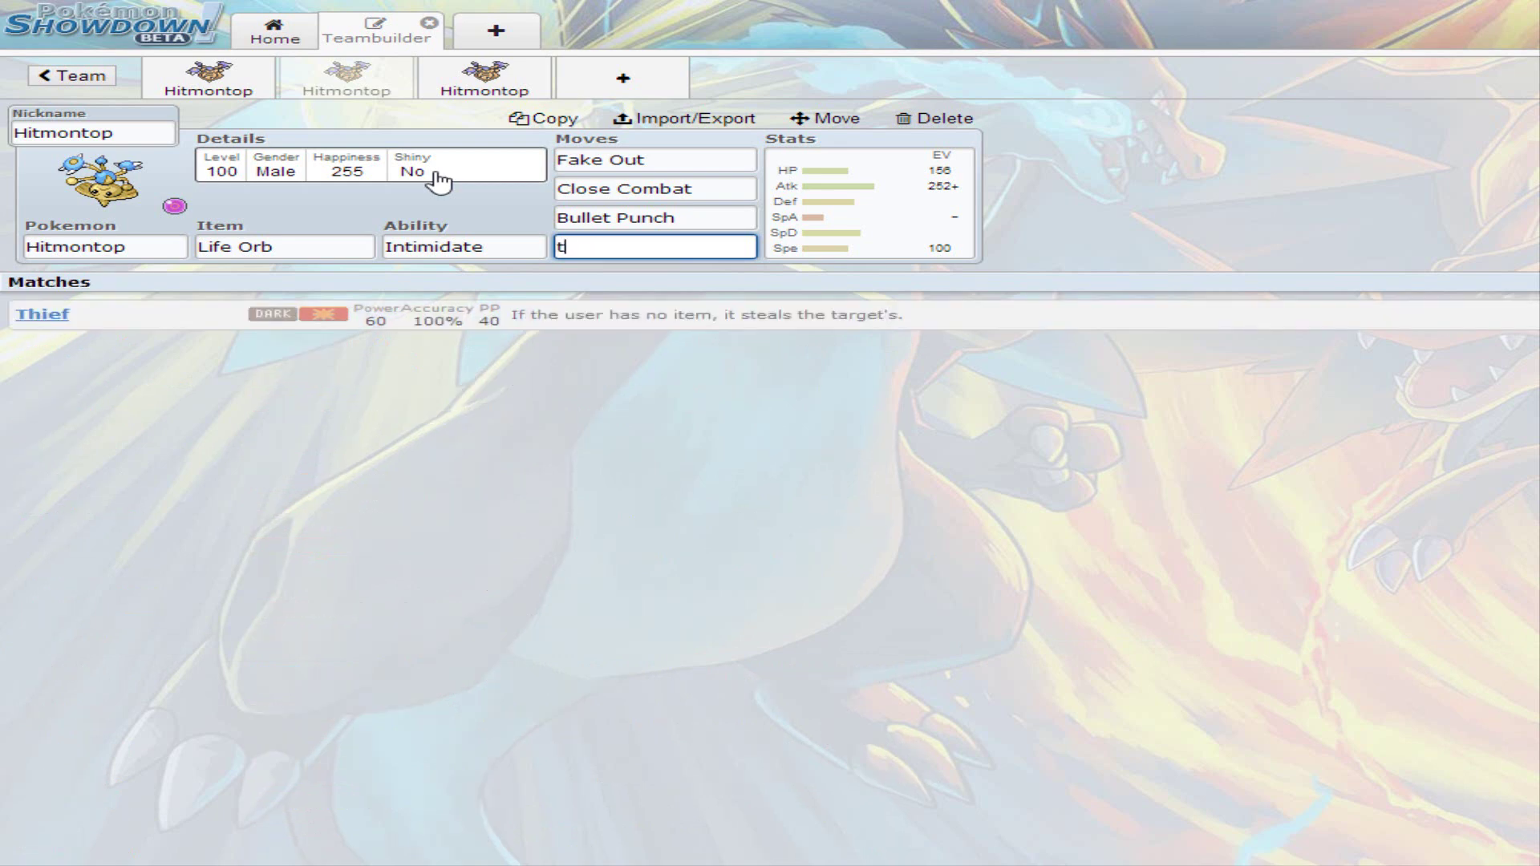
{"action": "key", "text": "BackSpace"}
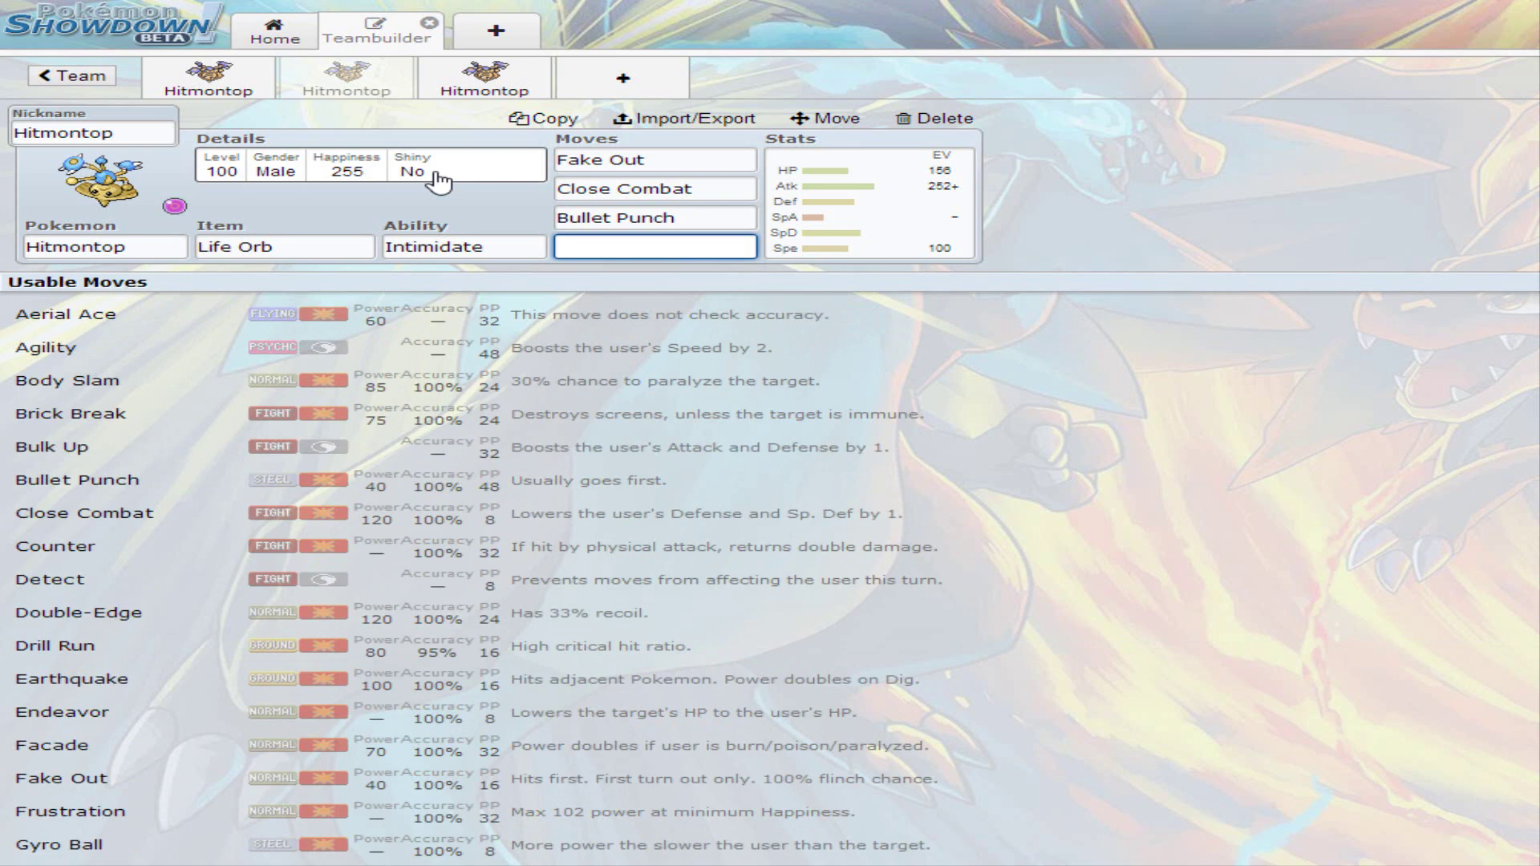
{"action": "type", "text": "purs"}
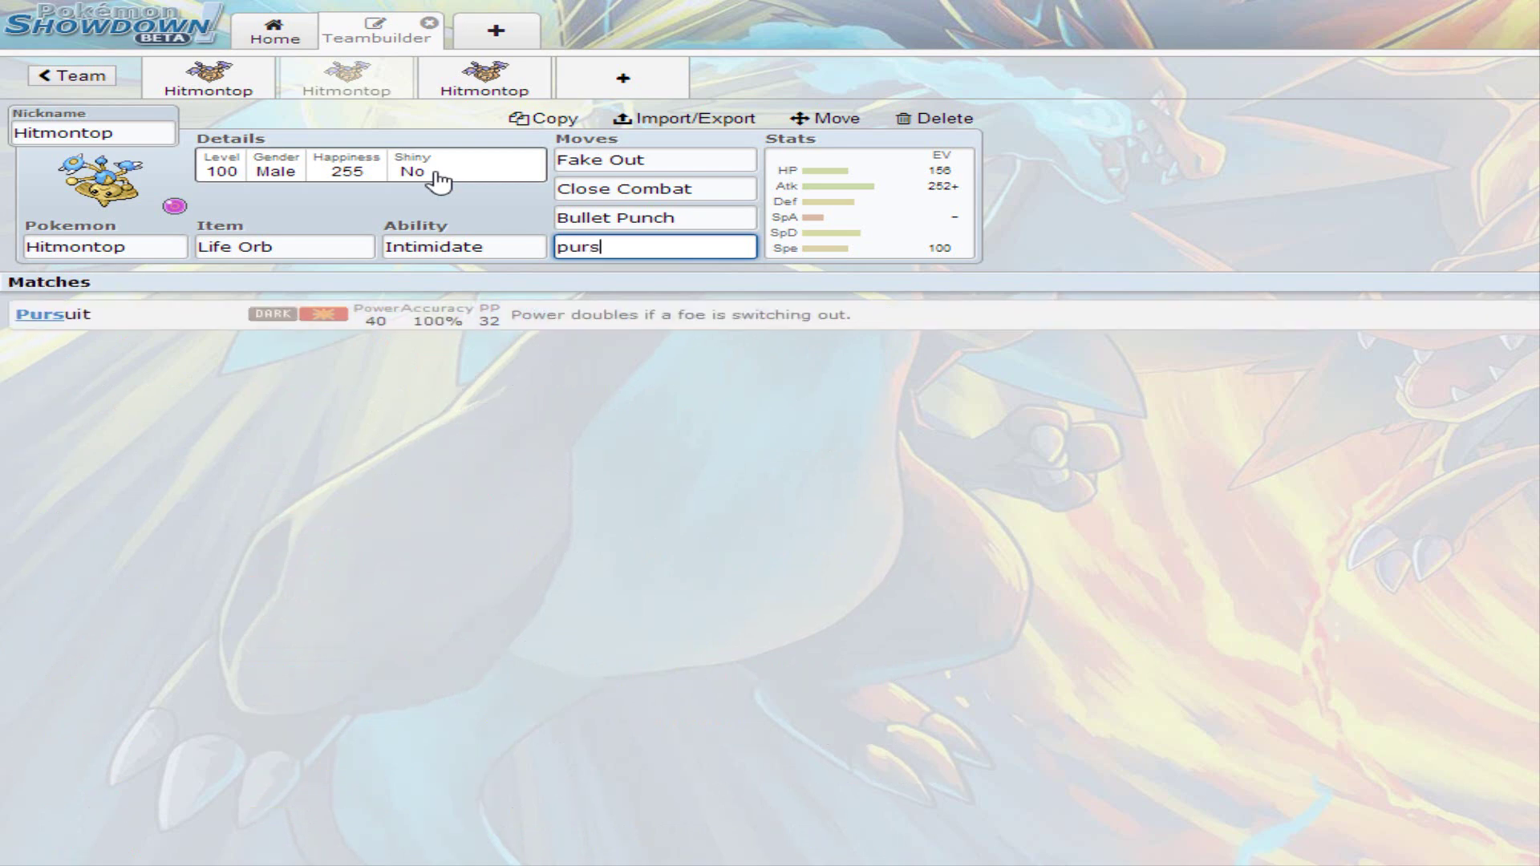
- Clear the search text and set the second Hitmontop's fourth move to Earthquake
{"action": "key", "text": "BackSpace"}
{"action": "key", "text": "BackSpace"}
{"action": "key", "text": "BackSpace"}
{"action": "key", "text": "BackSpace"}
{"action": "type", "text": "earth"}
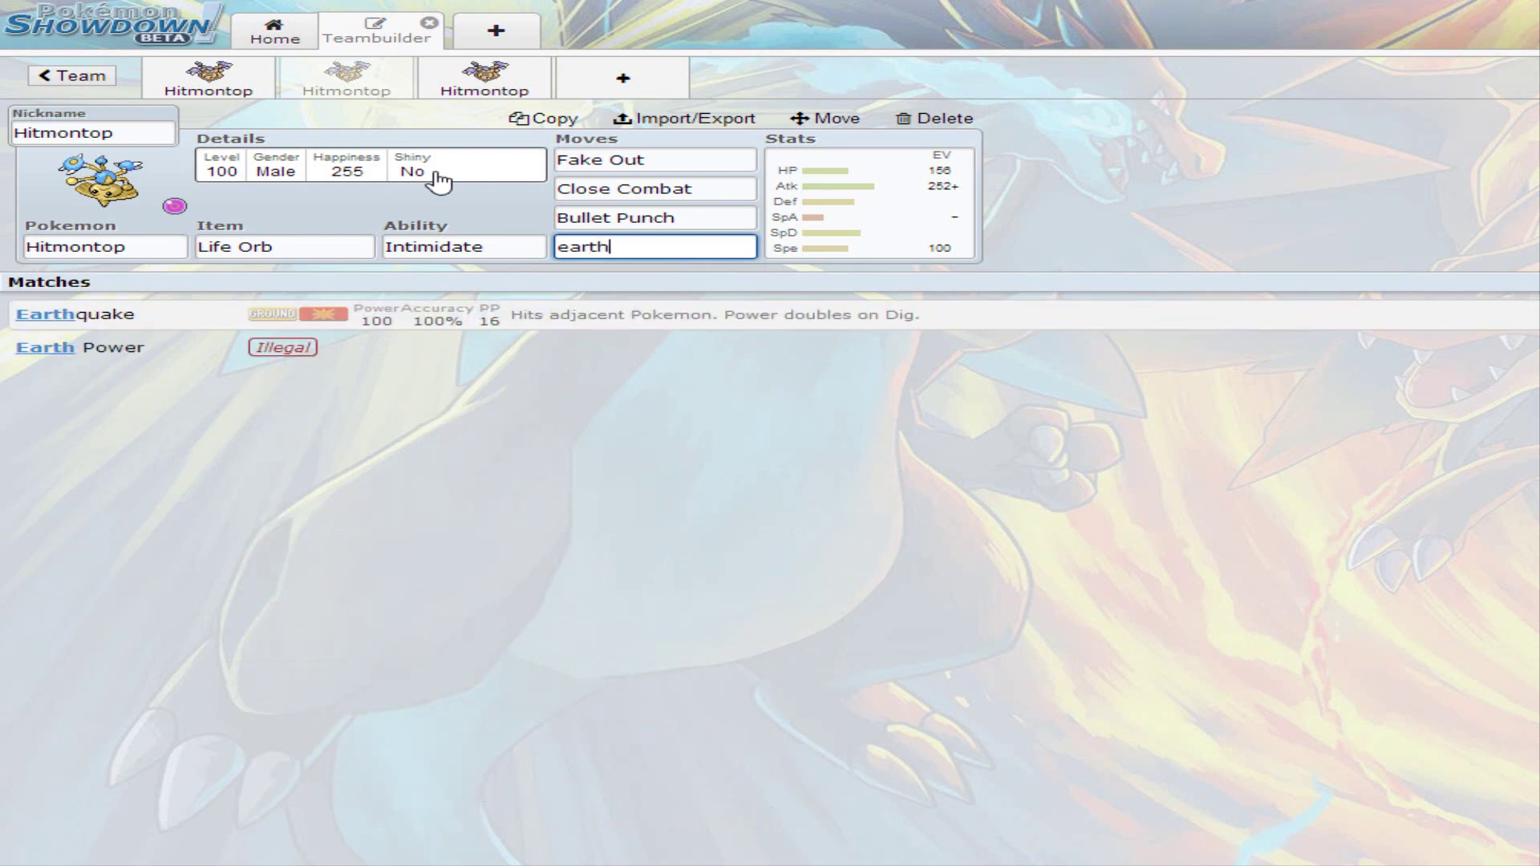
{"action": "key", "text": "Return"}
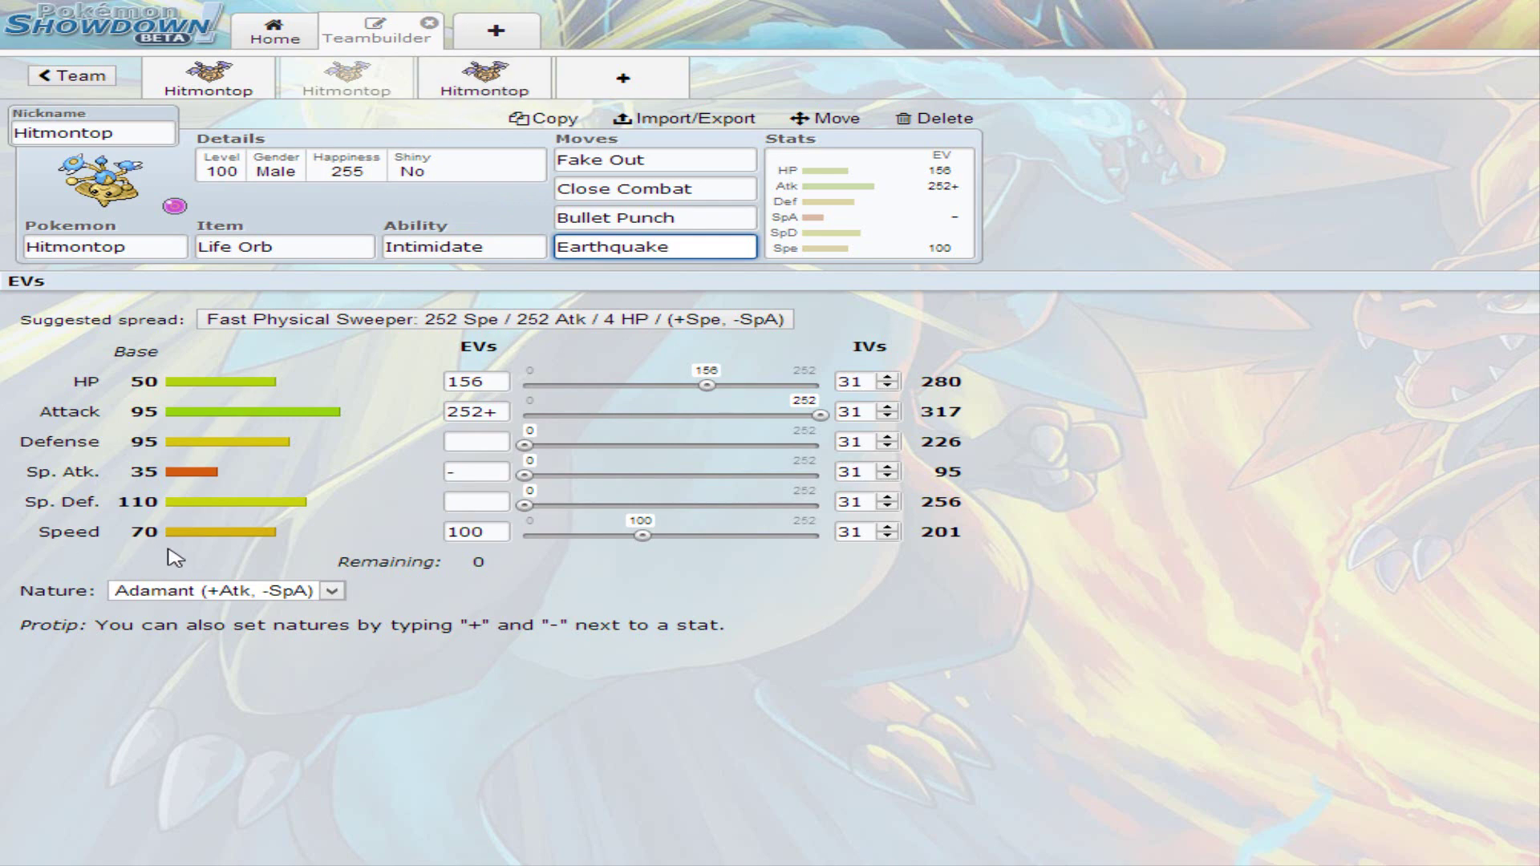
- Open the third Hitmontop set and review its item and ability
{"action": "left_click", "coordinate": [494, 89]}
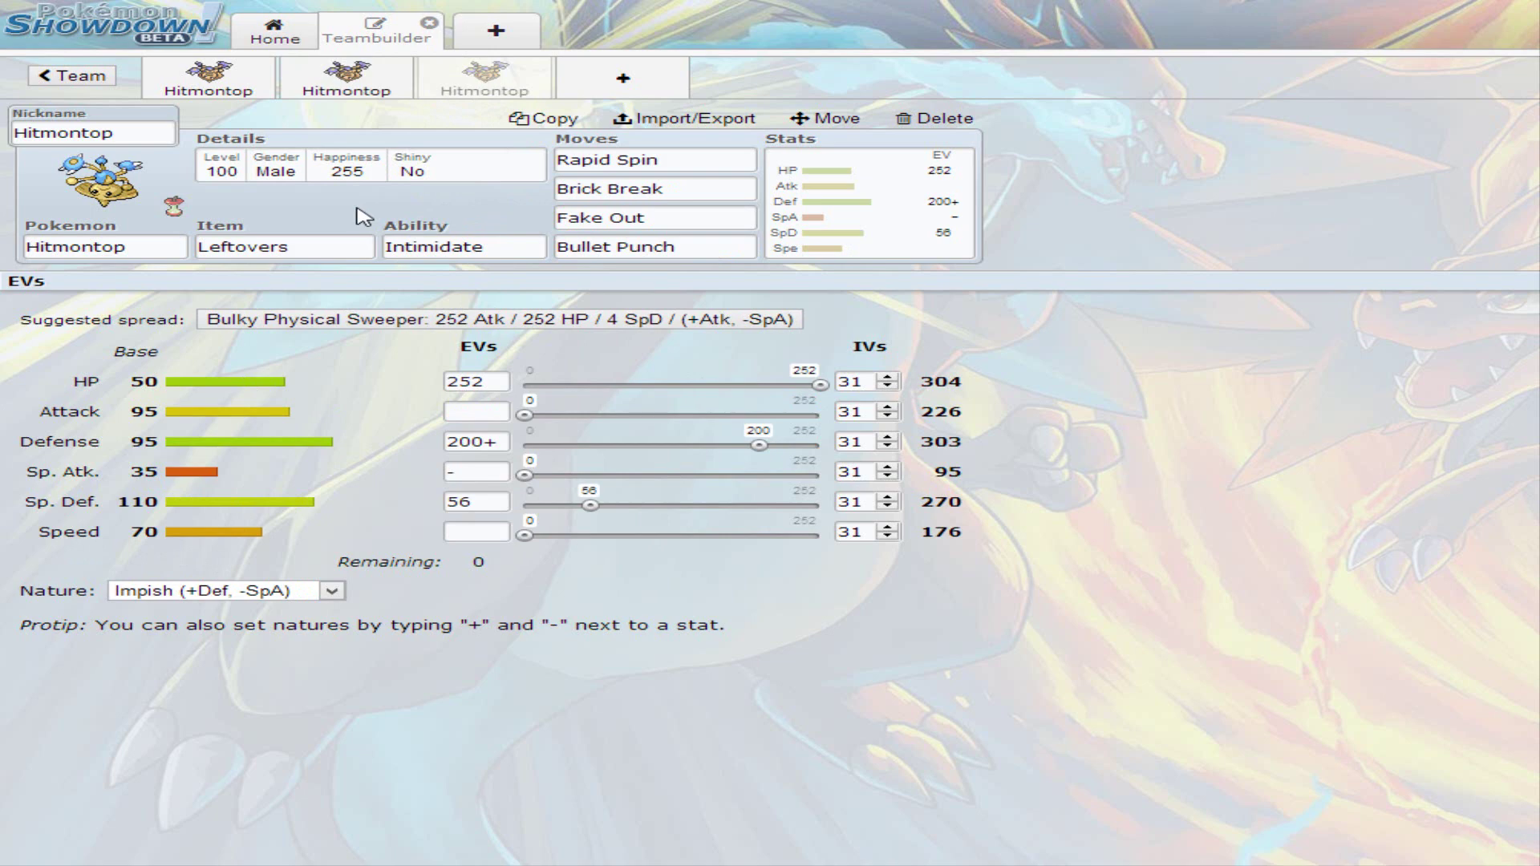
{"action": "left_click", "coordinate": [297, 246]}
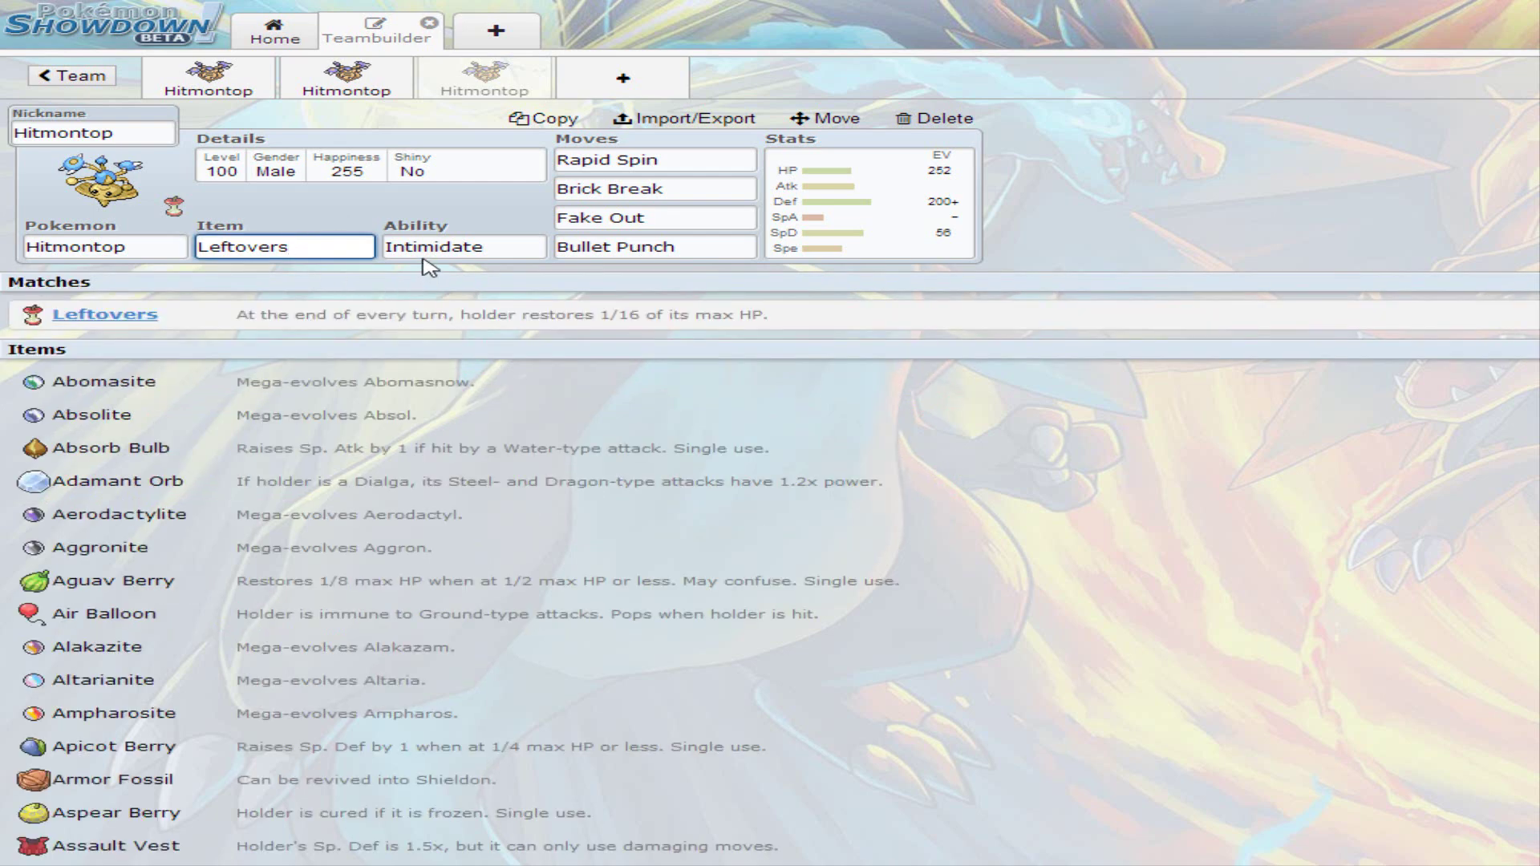
{"action": "left_click", "coordinate": [506, 246]}
- Check the details of the third Hitmontop's four moves, from Rapid Spin to Bullet Punch, and open its EV spread
{"action": "left_click", "coordinate": [676, 165]}
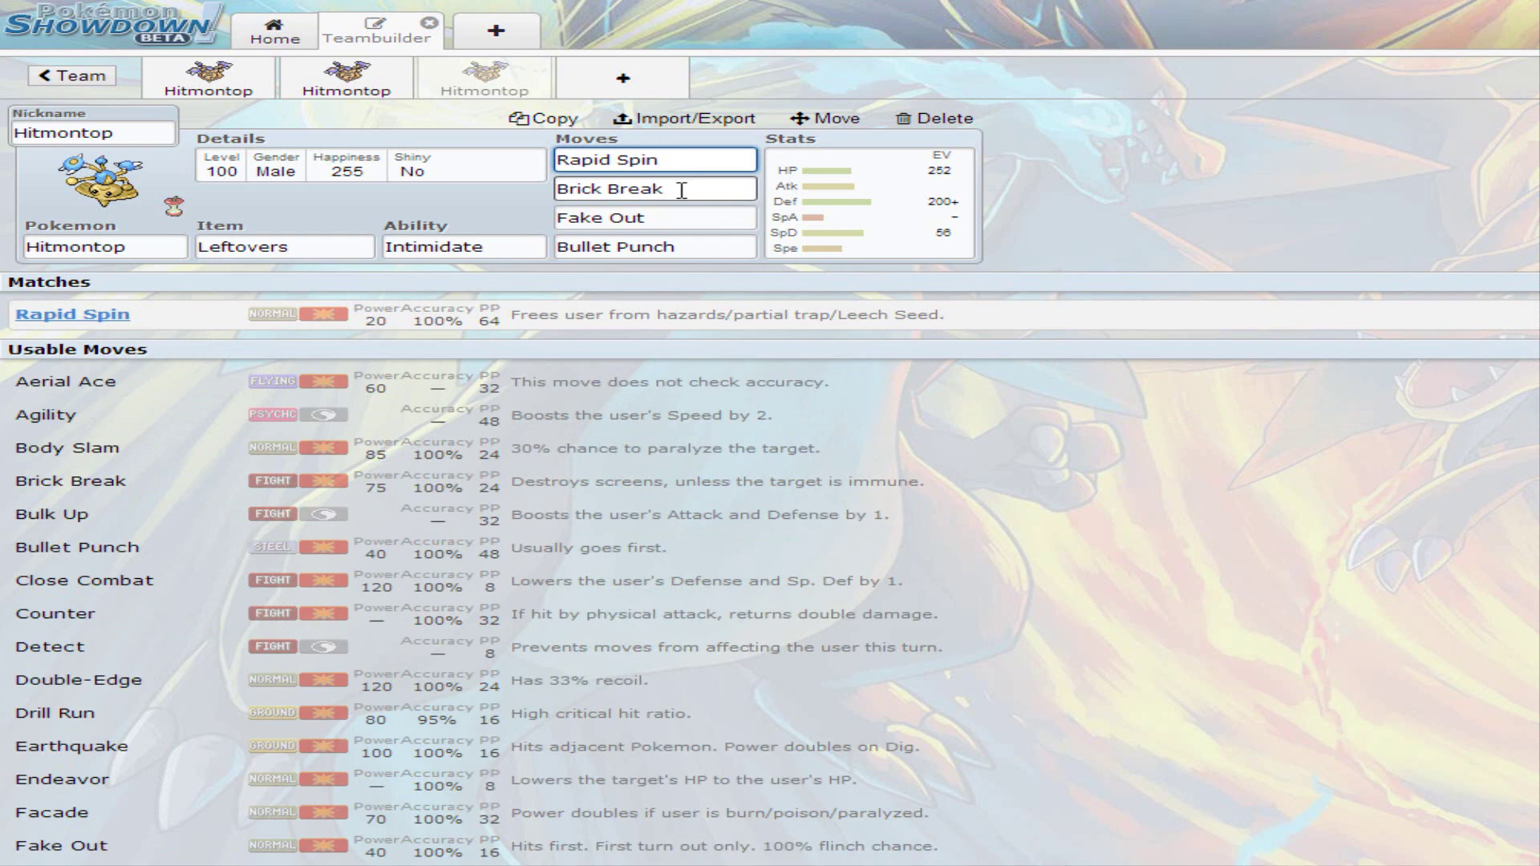
{"action": "left_click", "coordinate": [682, 190]}
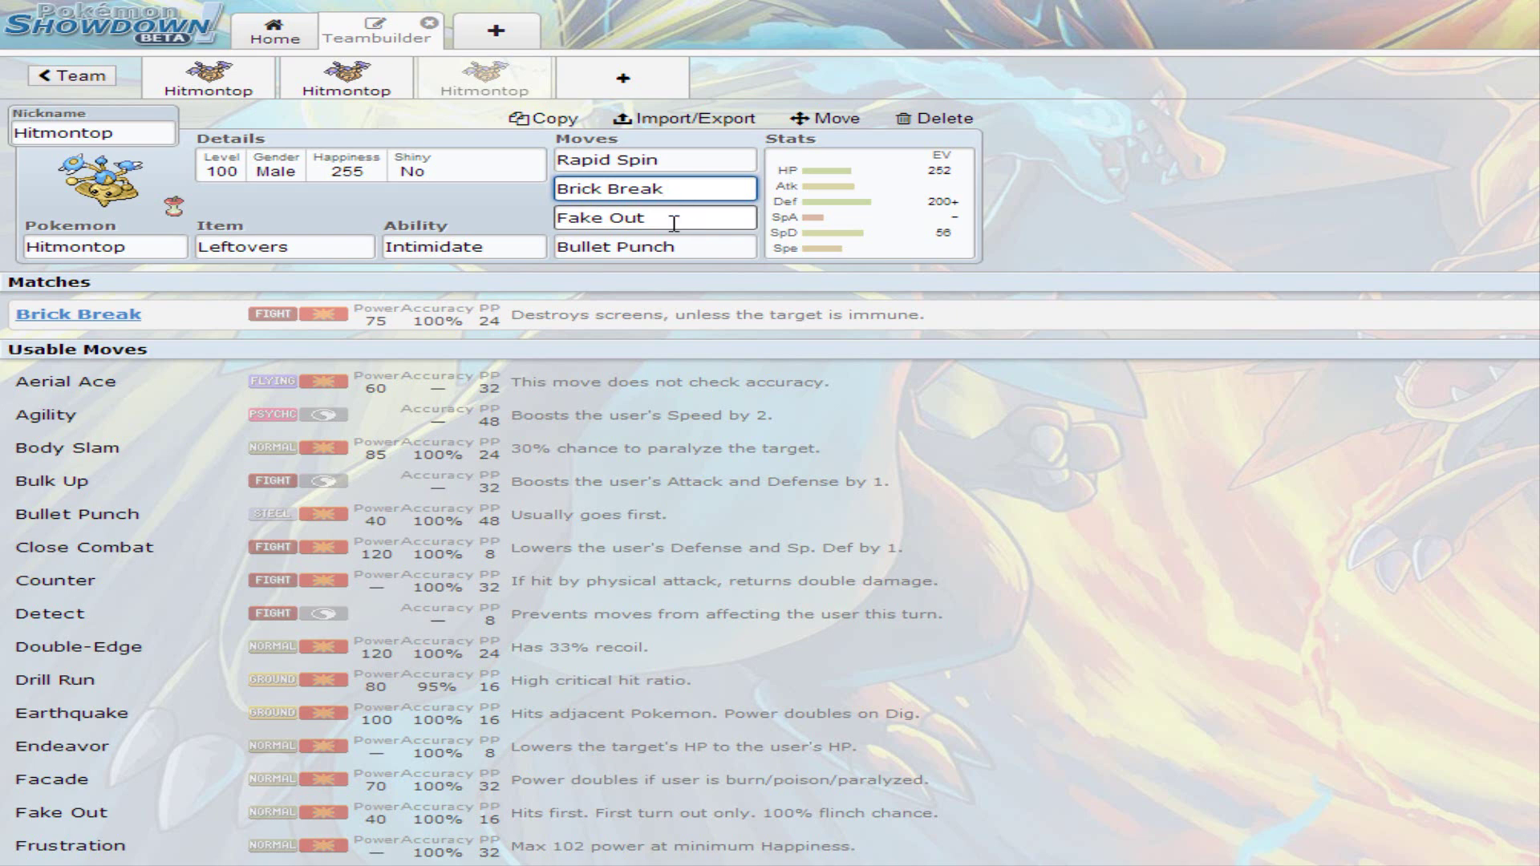
{"action": "left_click", "coordinate": [675, 221]}
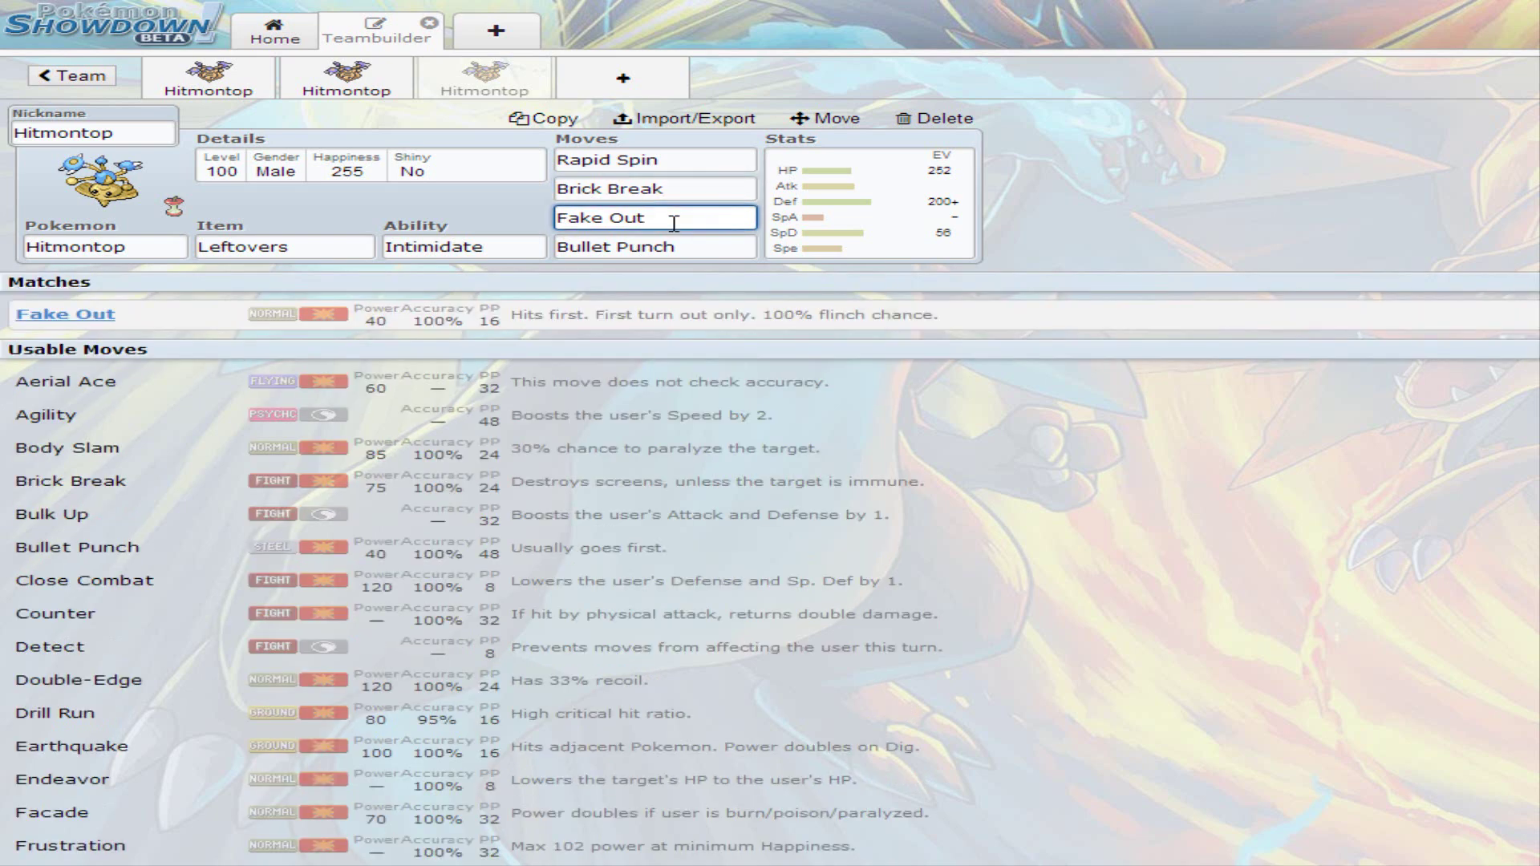
{"action": "left_click", "coordinate": [692, 245]}
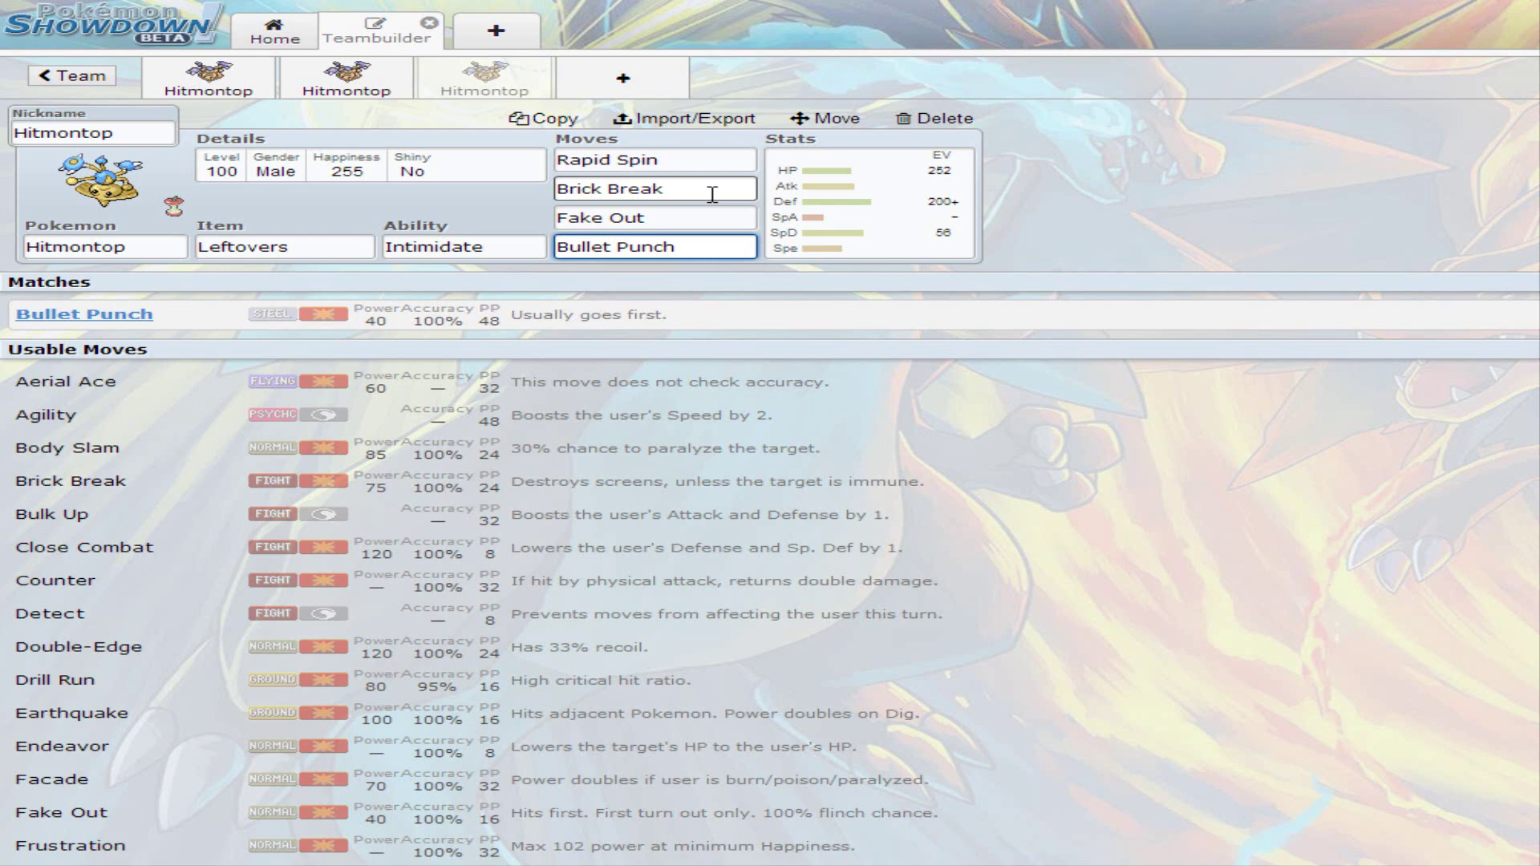
{"action": "left_click", "coordinate": [915, 223]}
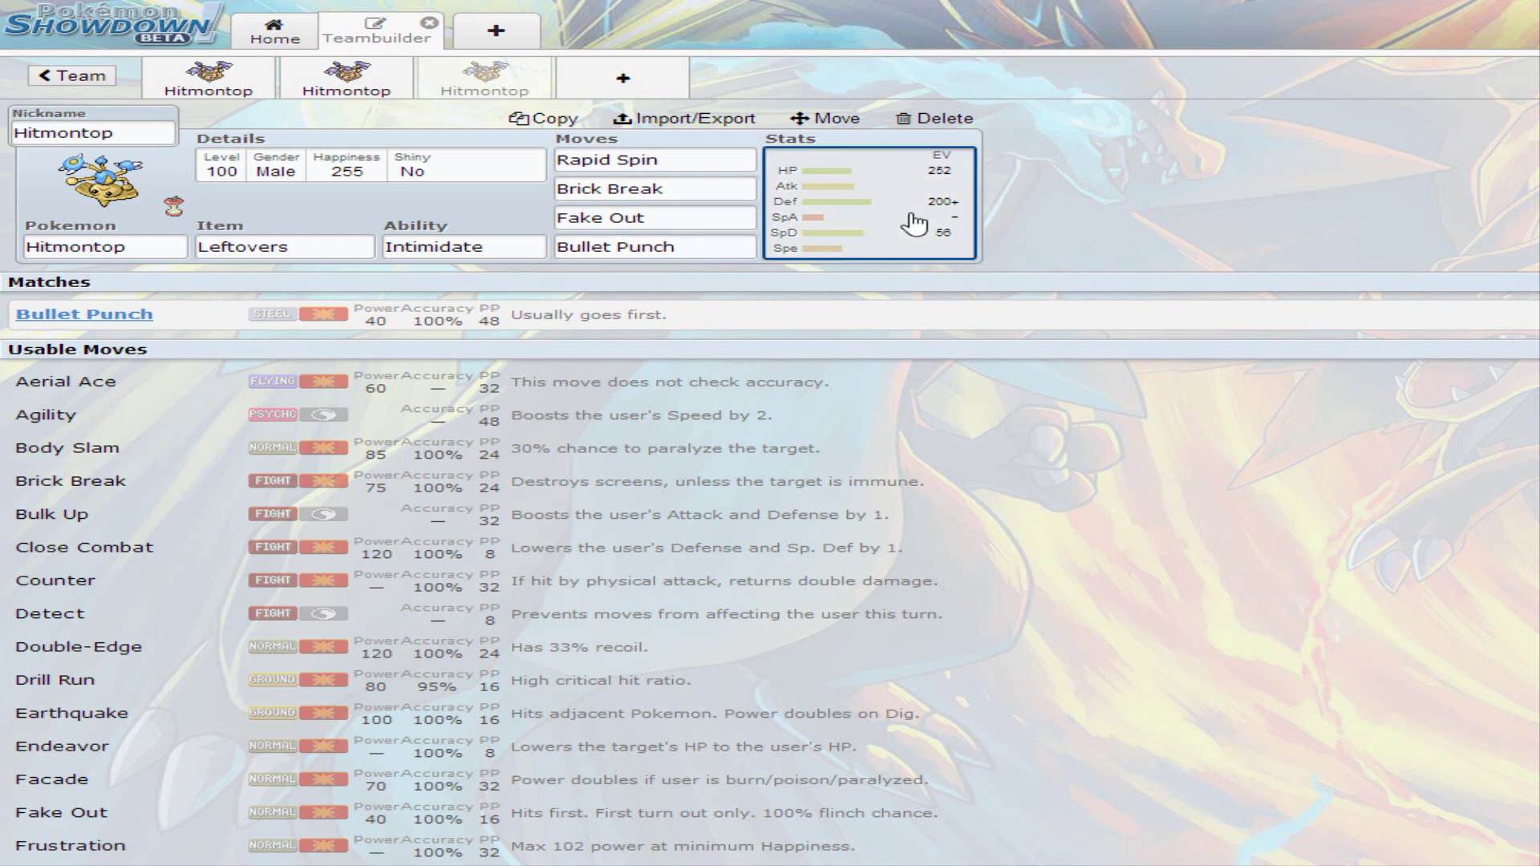